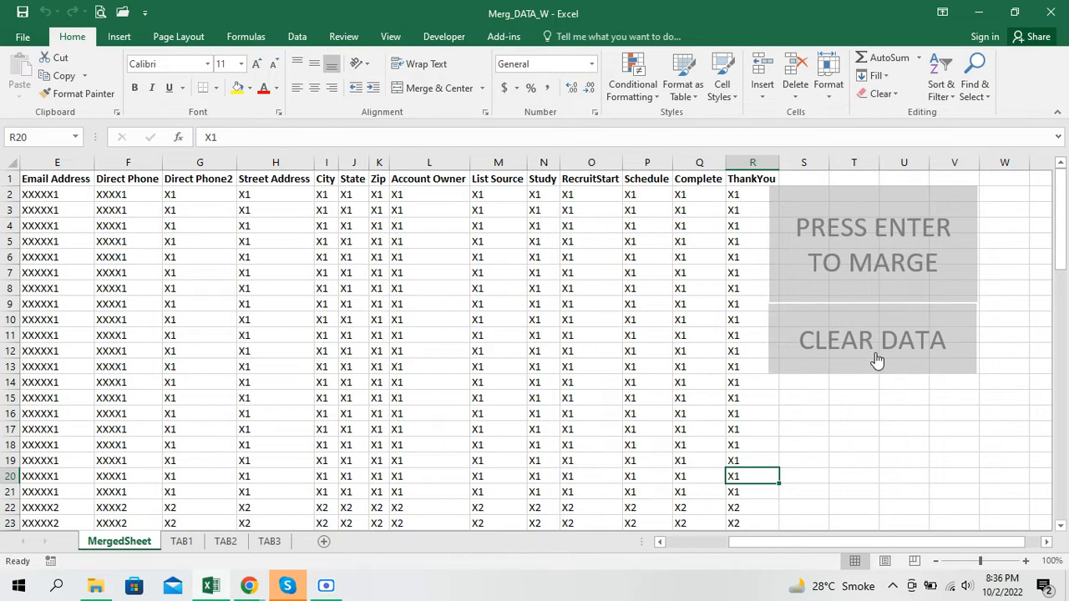
# Shift the CLEAR DATA shape on MergedSheet slightly down, leaving a small gap below the merge shape
pyautogui.moveTo(876, 355); pyautogui.dragTo(841, 412)
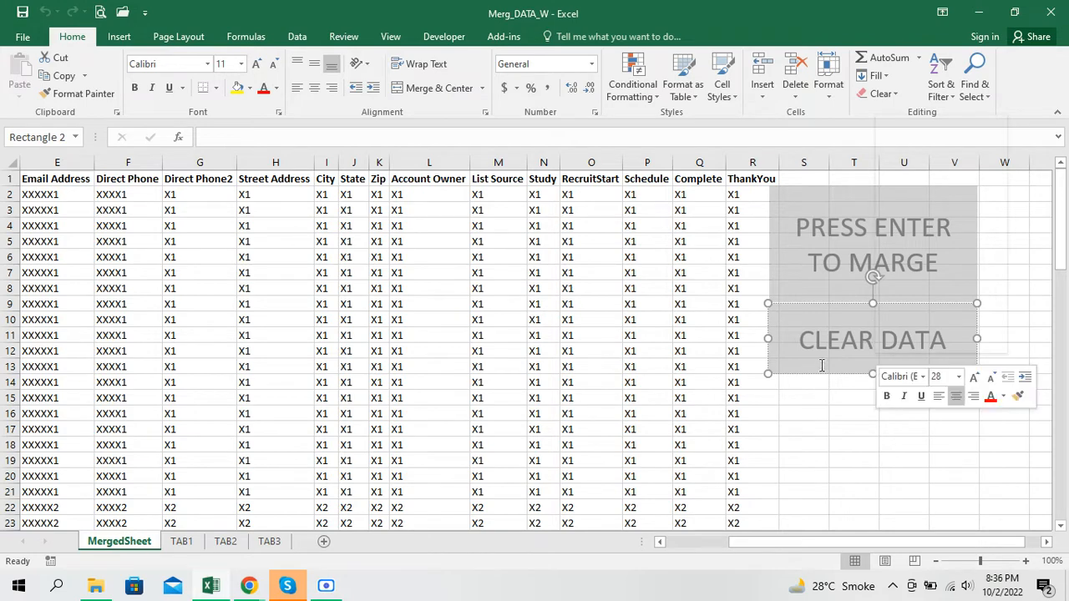
pyautogui.click(839, 427)
pyautogui.moveTo(854, 372)
pyautogui.mouseDown()
pyautogui.moveTo(813, 411)
pyautogui.moveTo(777, 379)
pyautogui.moveTo(670, 391)
pyautogui.moveTo(539, 359)
pyautogui.moveTo(580, 351)
pyautogui.moveTo(822, 391)
pyautogui.moveTo(852, 375)
pyautogui.moveTo(840, 373)
pyautogui.mouseUp()
pyautogui.rightClick(830, 382)
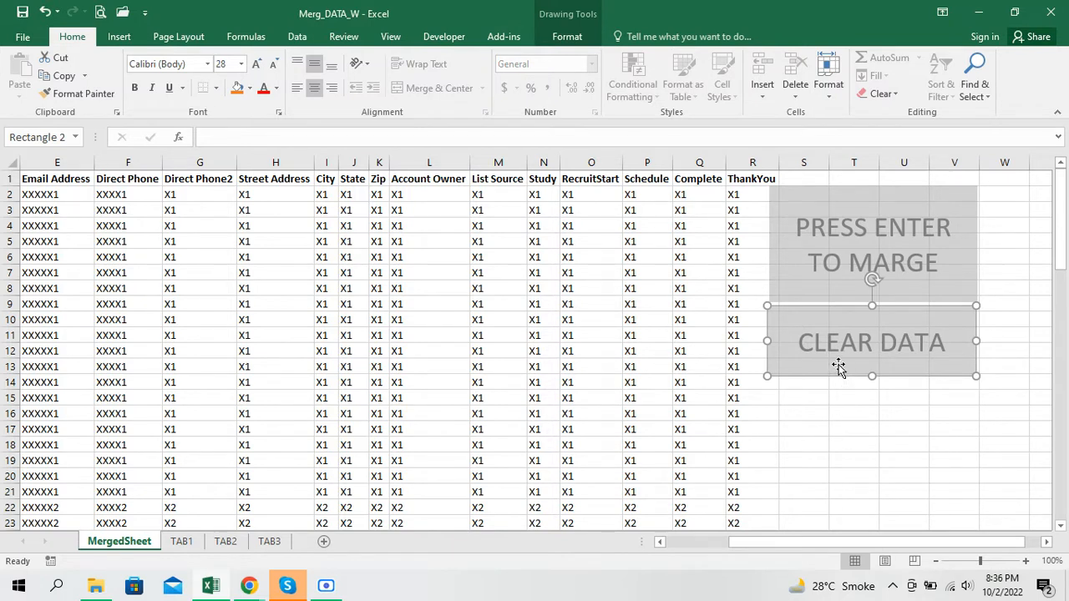
# Look over the source sheets TAB1, TAB2 and TAB3, and examine TAB1's rows down to the end of its data
pyautogui.click(189, 547)
pyautogui.click(226, 543)
pyautogui.click(266, 544)
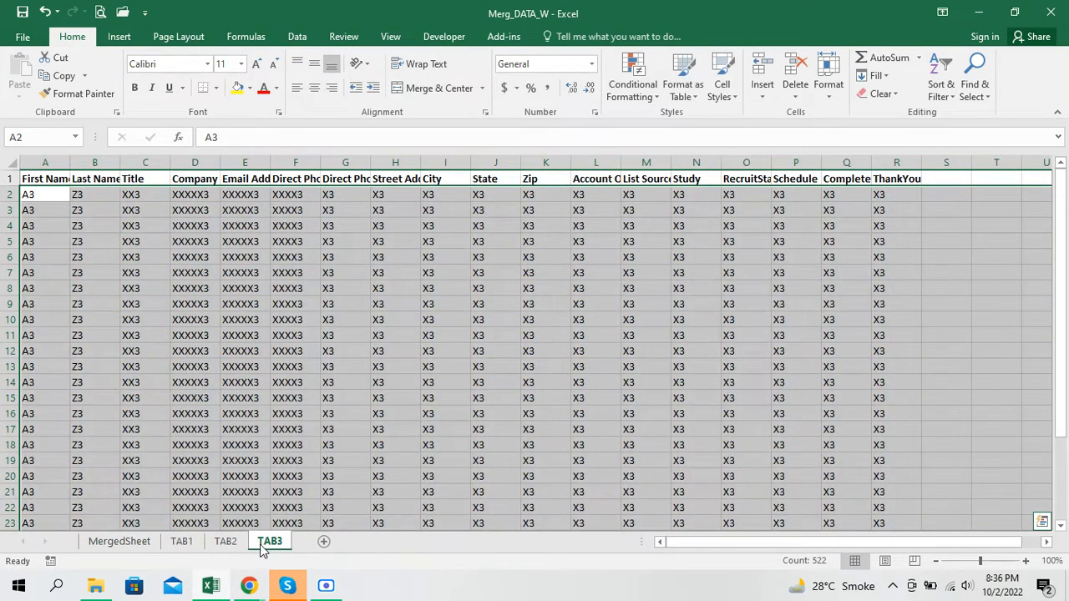
pyautogui.click(199, 544)
pyautogui.scroll(-4, 286, 418)
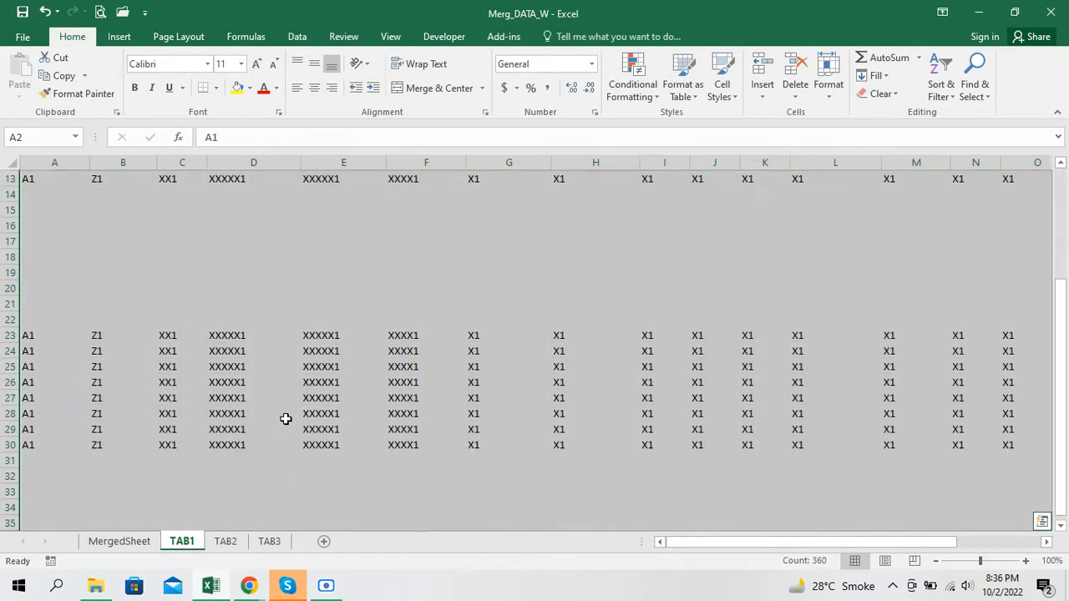
pyautogui.scroll(4, 286, 418)
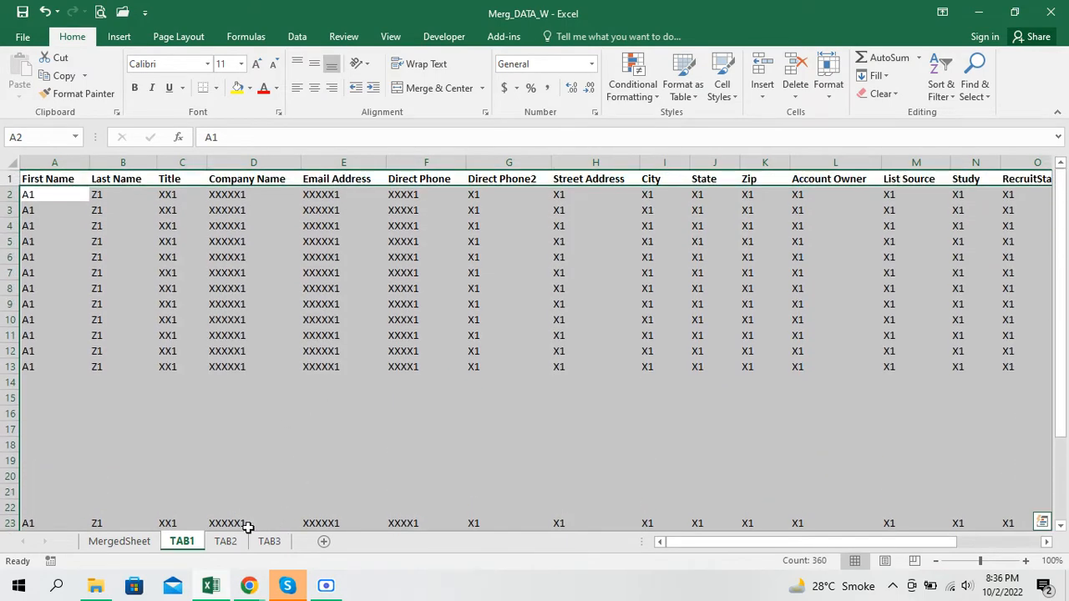
# Compare the records on TAB2 and TAB3 with those on TAB1, checking down to TAB3's last rows
pyautogui.click(242, 543)
pyautogui.click(271, 543)
pyautogui.click(226, 543)
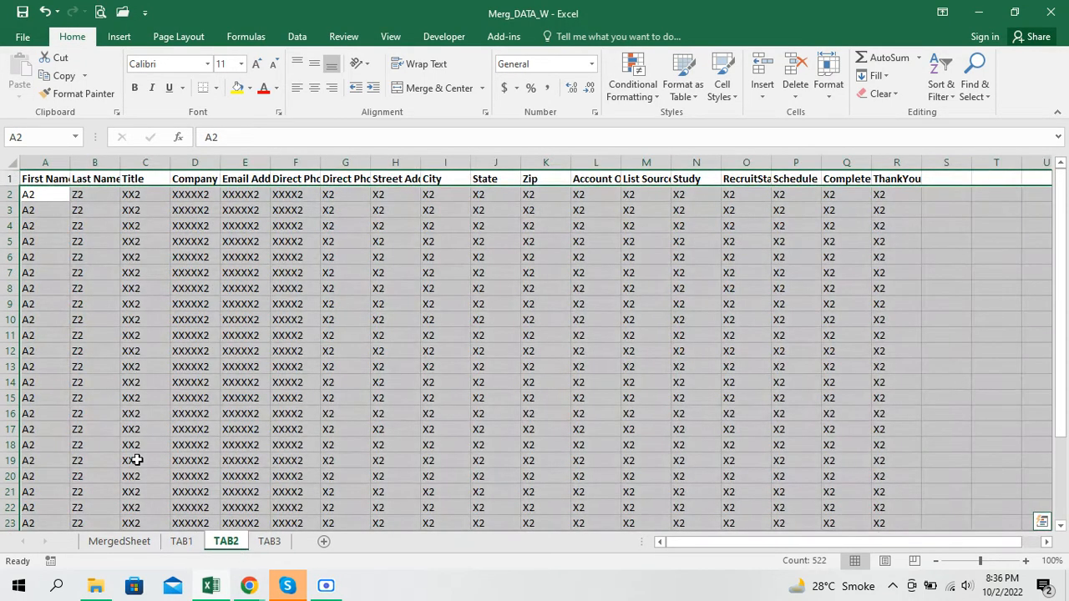
pyautogui.click(177, 541)
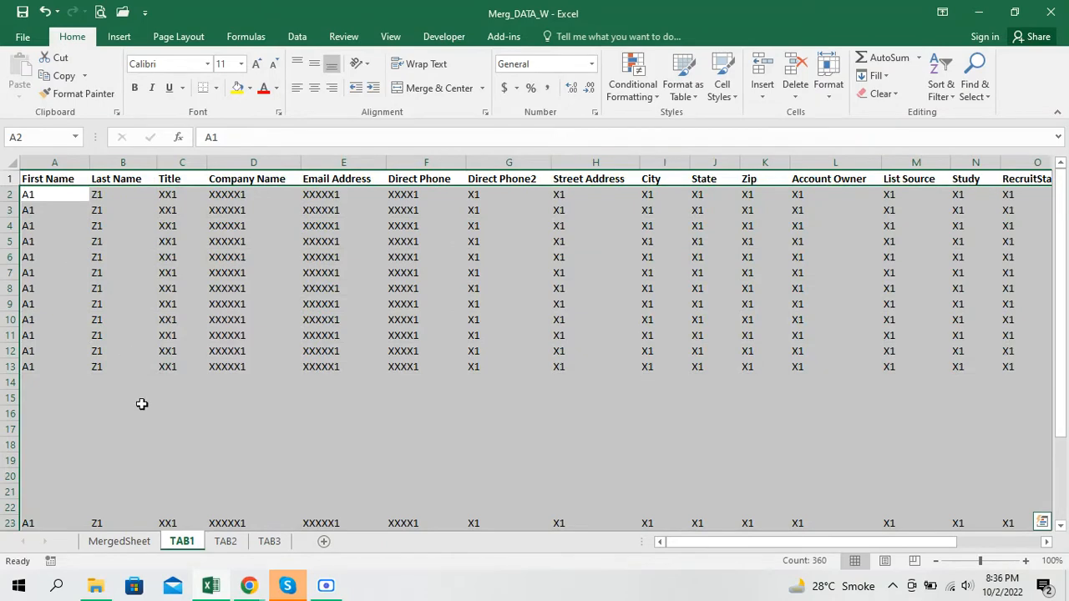
pyautogui.click(223, 543)
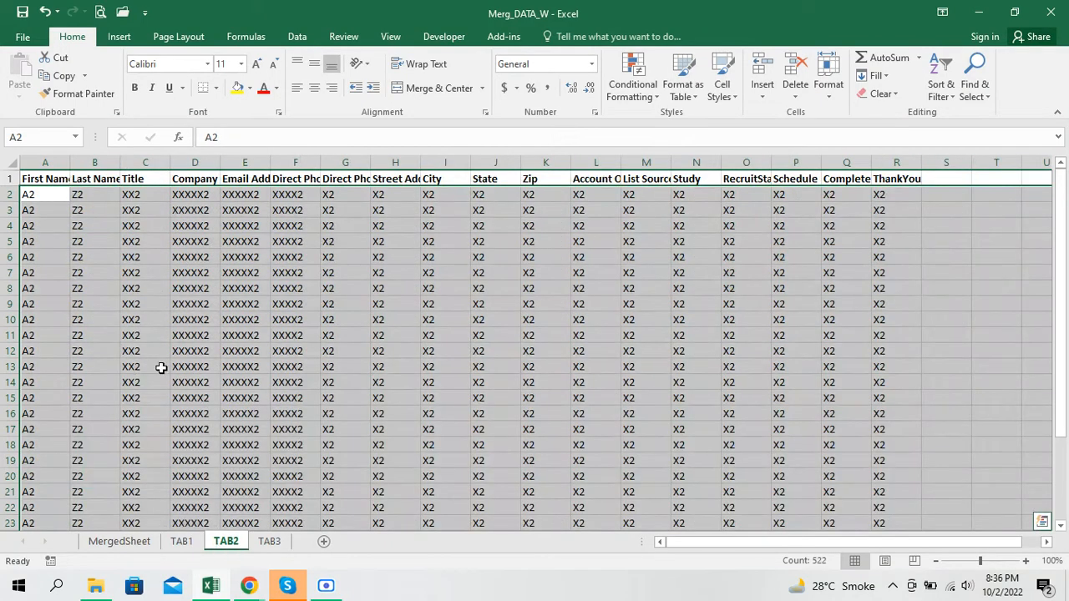
pyautogui.scroll(-3, 176, 384)
pyautogui.click(270, 541)
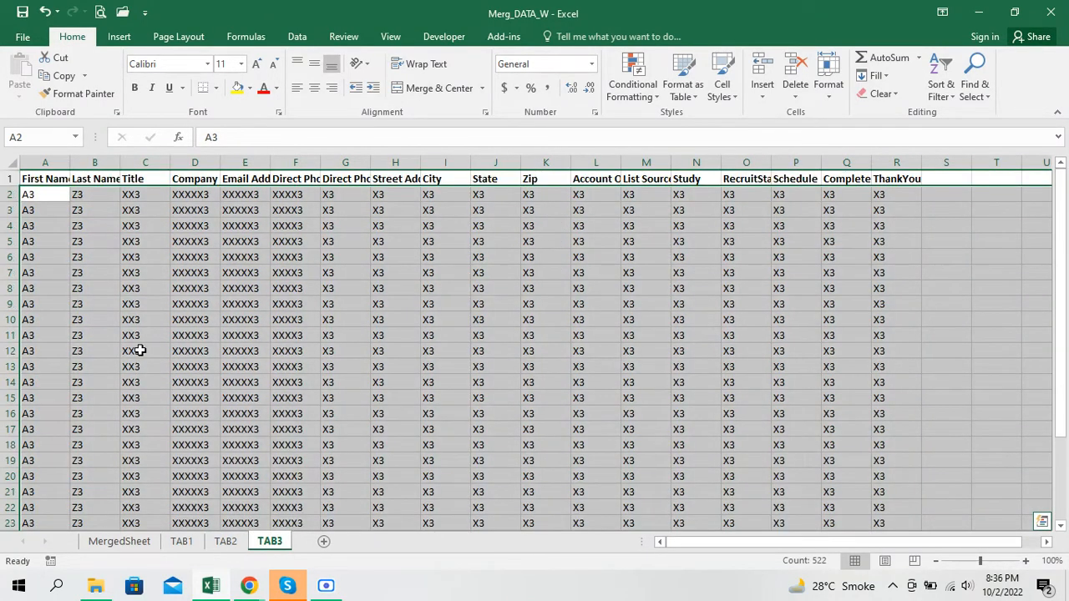
pyautogui.scroll(-3, 167, 339)
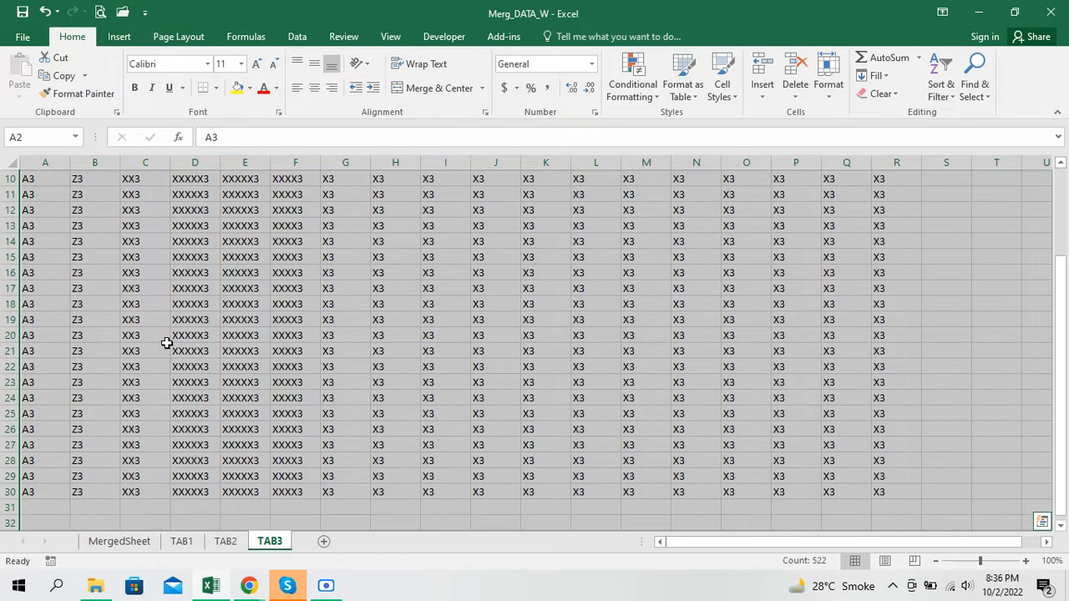
pyautogui.scroll(3, 171, 334)
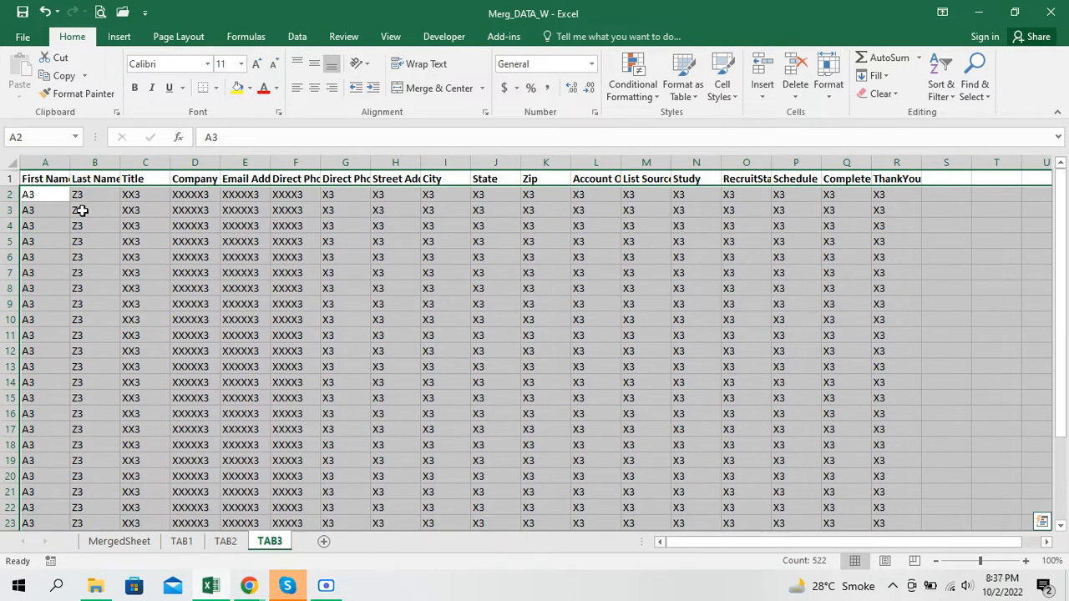
# Autofit all column widths on TAB3 to their contents
pyautogui.click(67, 183)
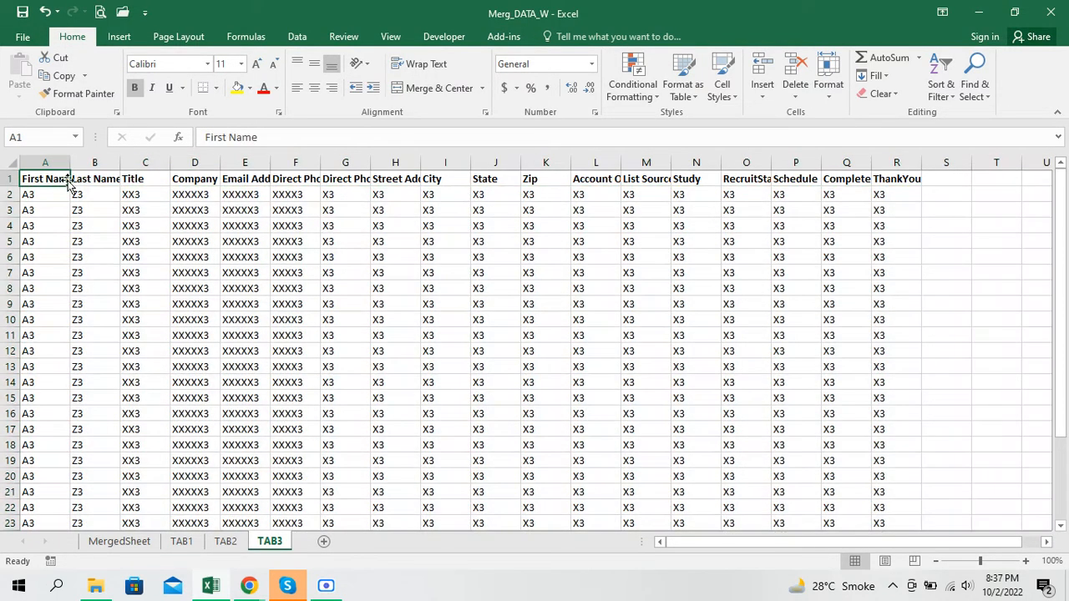
pyautogui.click(12, 162)
pyautogui.doubleClick(70, 163)
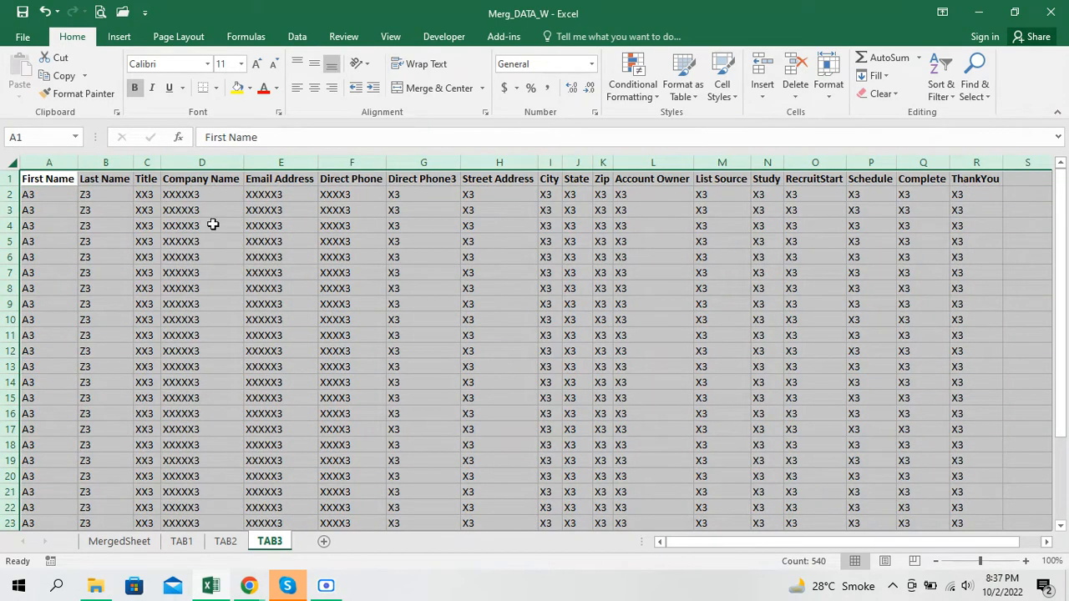
# Compare the column headings of TAB1, TAB2 and TAB3
pyautogui.click(225, 542)
pyautogui.click(182, 542)
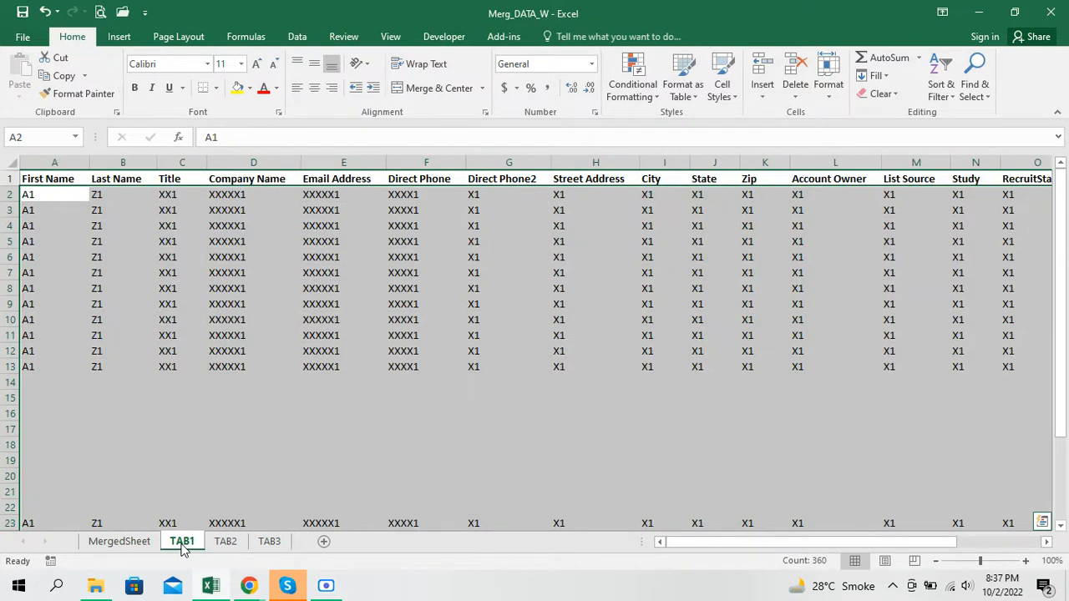
pyautogui.click(225, 541)
pyautogui.click(269, 542)
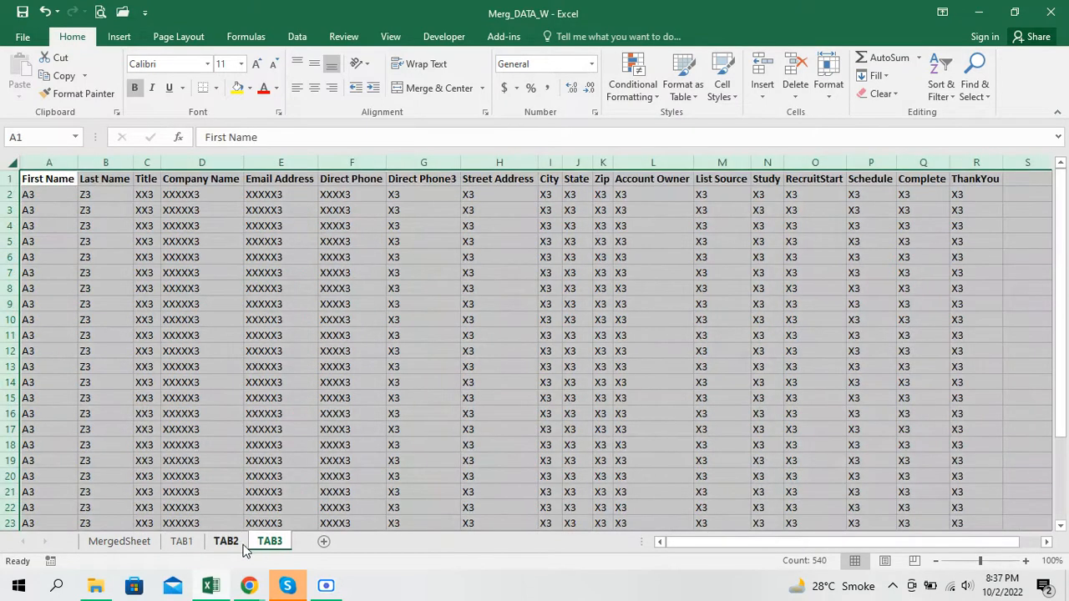
pyautogui.click(226, 542)
pyautogui.click(182, 541)
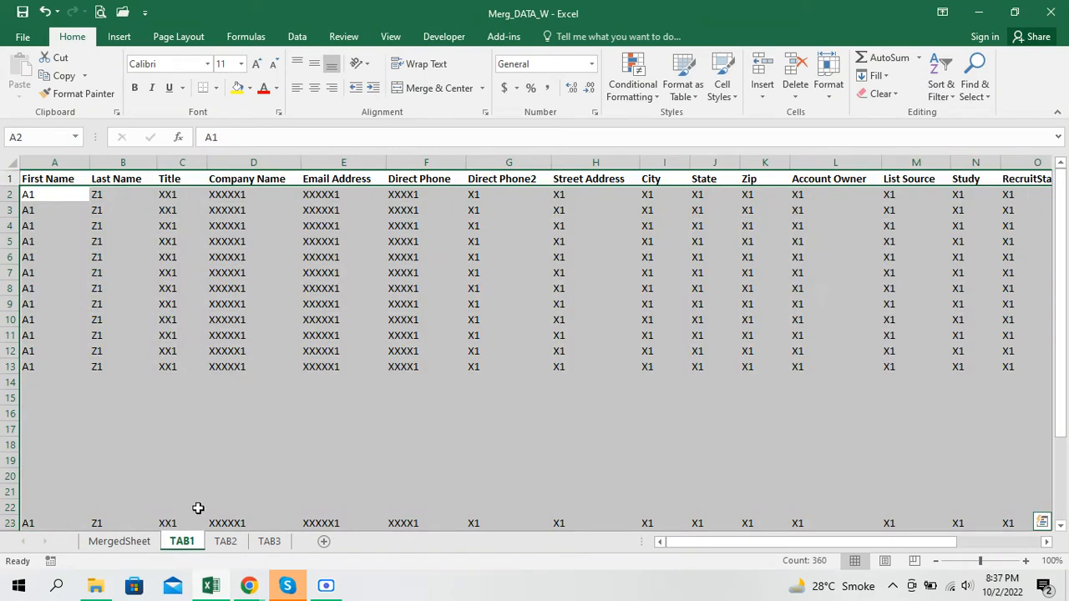
# Run the CLEAR DATA macro on MergedSheet, and check the sheet's rows and columns for remaining data
pyautogui.click(117, 541)
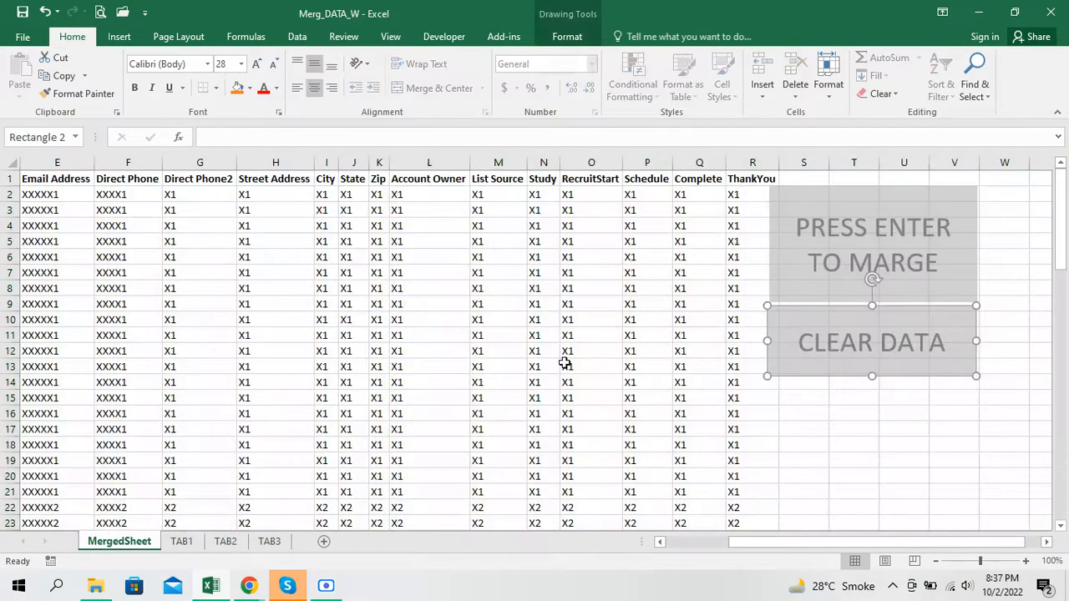
pyautogui.press('Escape')
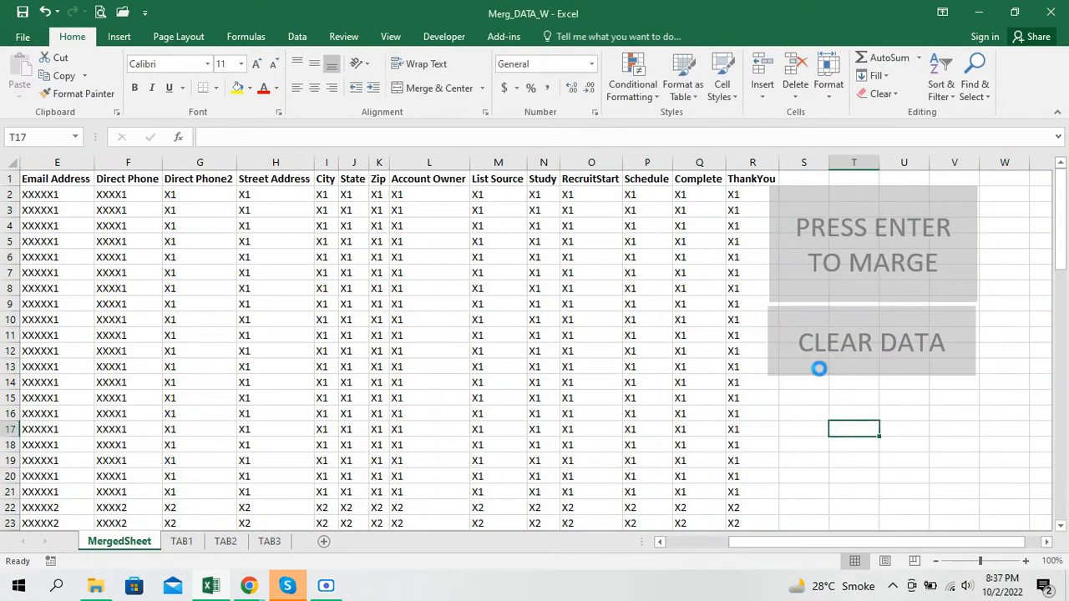
pyautogui.click(823, 362)
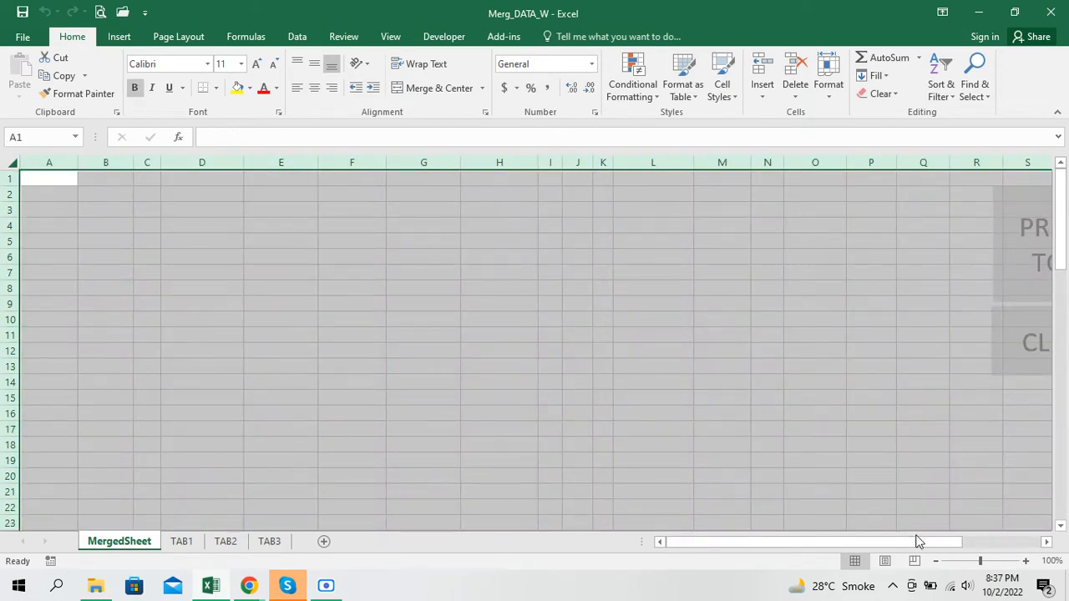
pyautogui.moveTo(916, 542); pyautogui.dragTo(761, 543)
pyautogui.scroll(-3, 387, 351)
pyautogui.scroll(3, 386, 352)
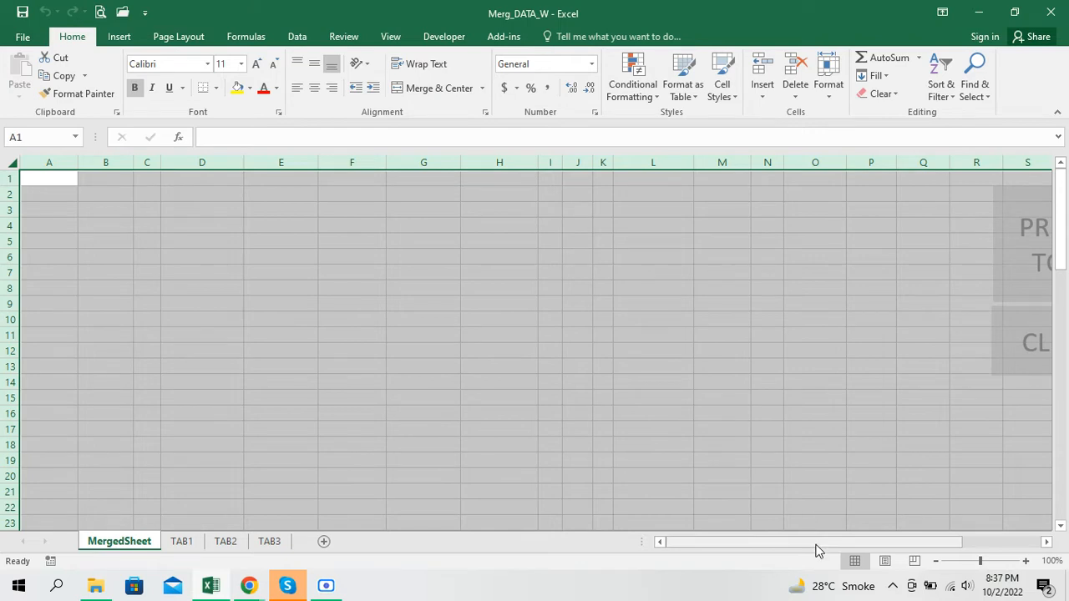
pyautogui.moveTo(814, 545); pyautogui.dragTo(907, 544)
pyautogui.click(879, 491)
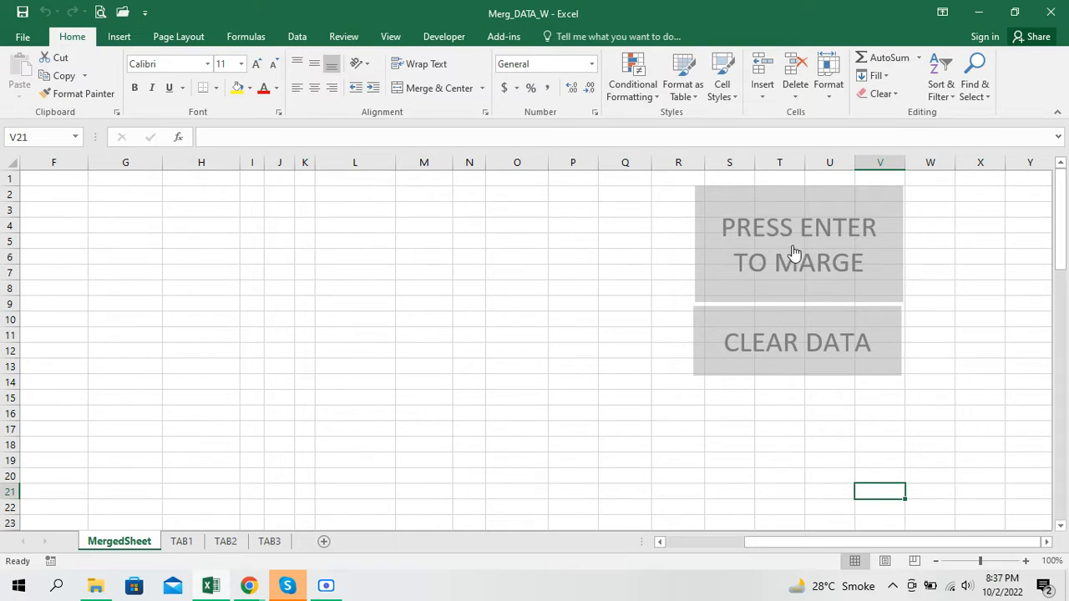
# Review the source data on TAB1, TAB2 and TAB3 before merging, including the blank rows in TAB1
pyautogui.click(185, 542)
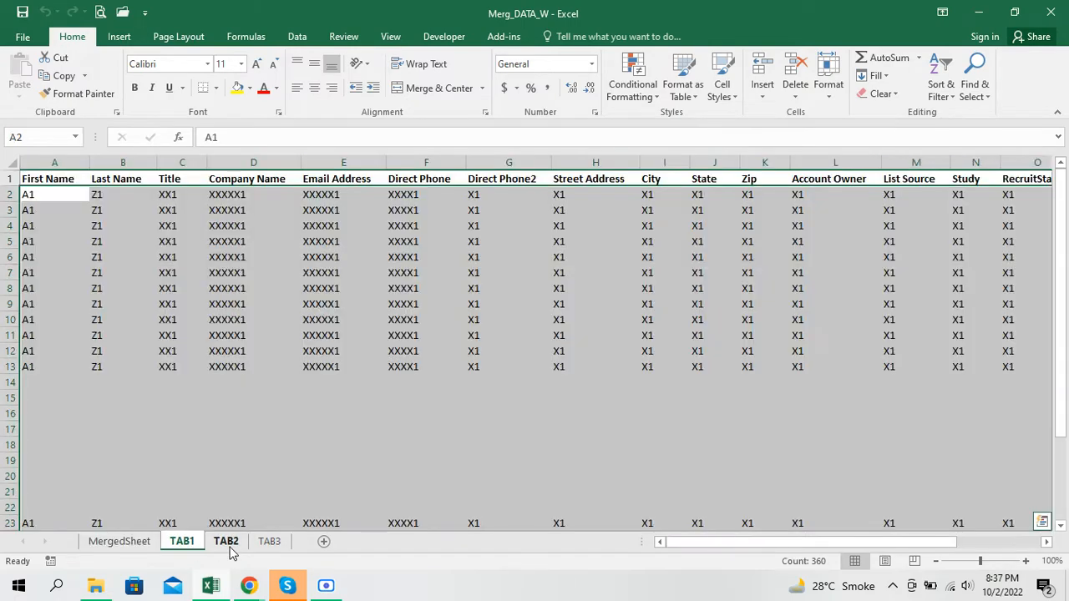
pyautogui.scroll(-4, 292, 408)
pyautogui.scroll(2, 292, 408)
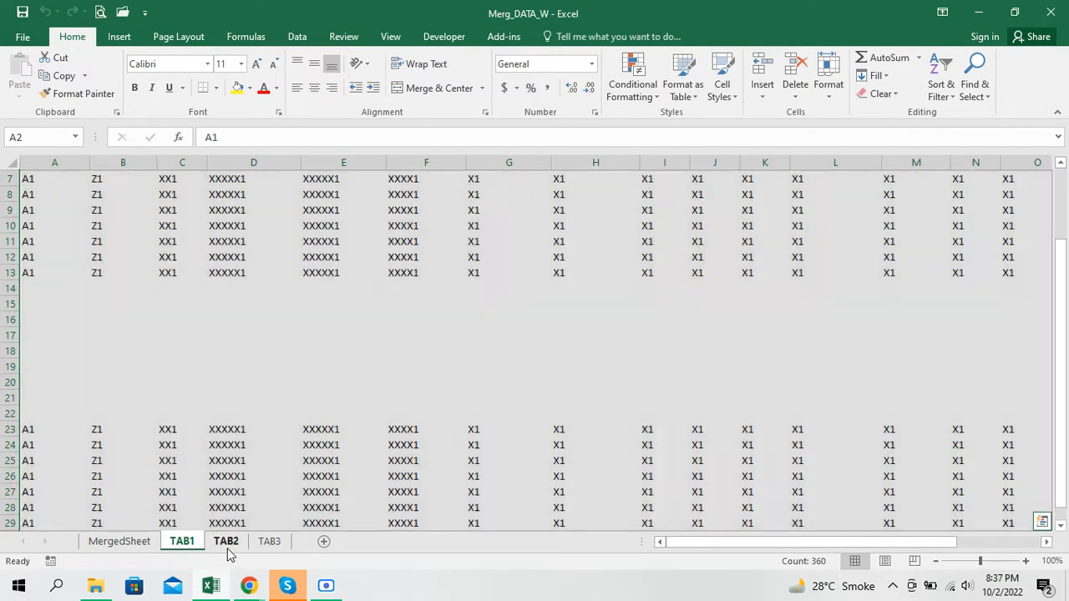
pyautogui.click(225, 543)
pyautogui.click(270, 547)
pyautogui.click(237, 548)
pyautogui.click(193, 549)
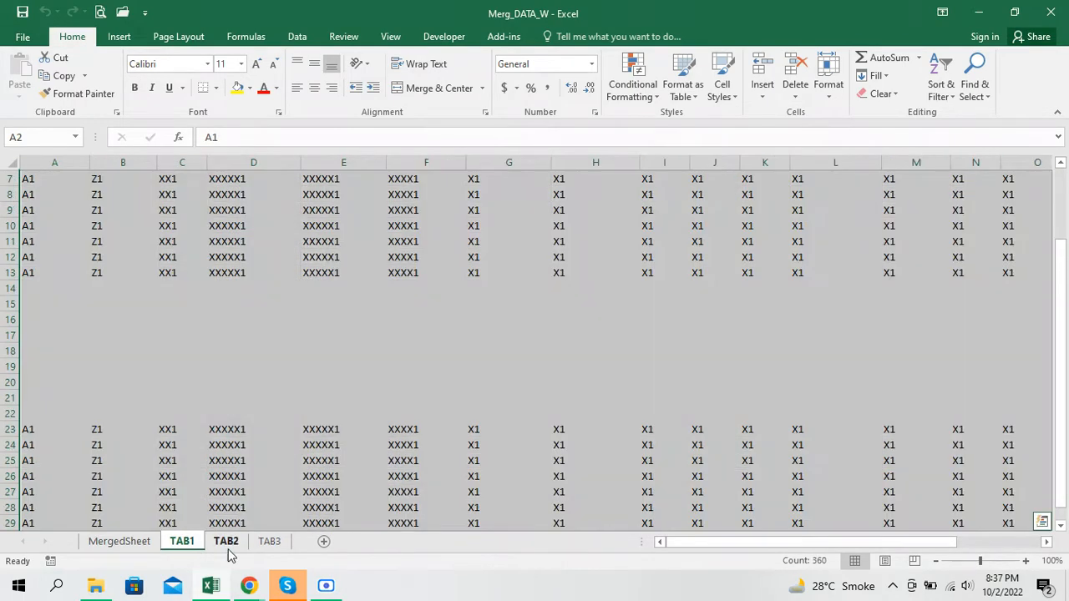
pyautogui.click(230, 549)
pyautogui.click(182, 542)
# Run the PRESS ENTER TO MARGE macro on MergedSheet to combine the three source sheets, and review the merged rows to the end
pyautogui.click(117, 542)
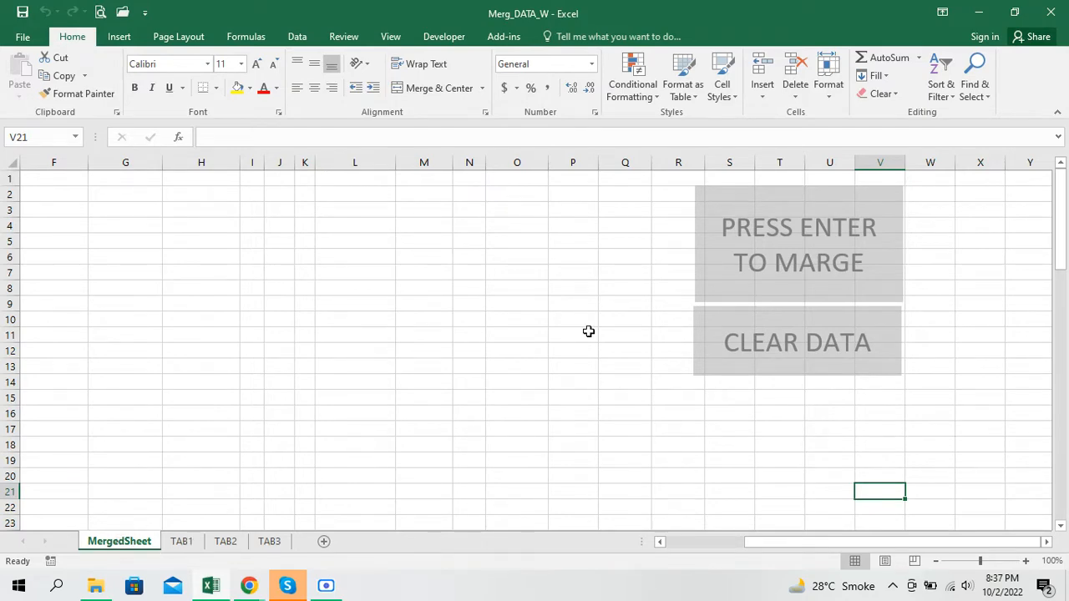
pyautogui.click(715, 277)
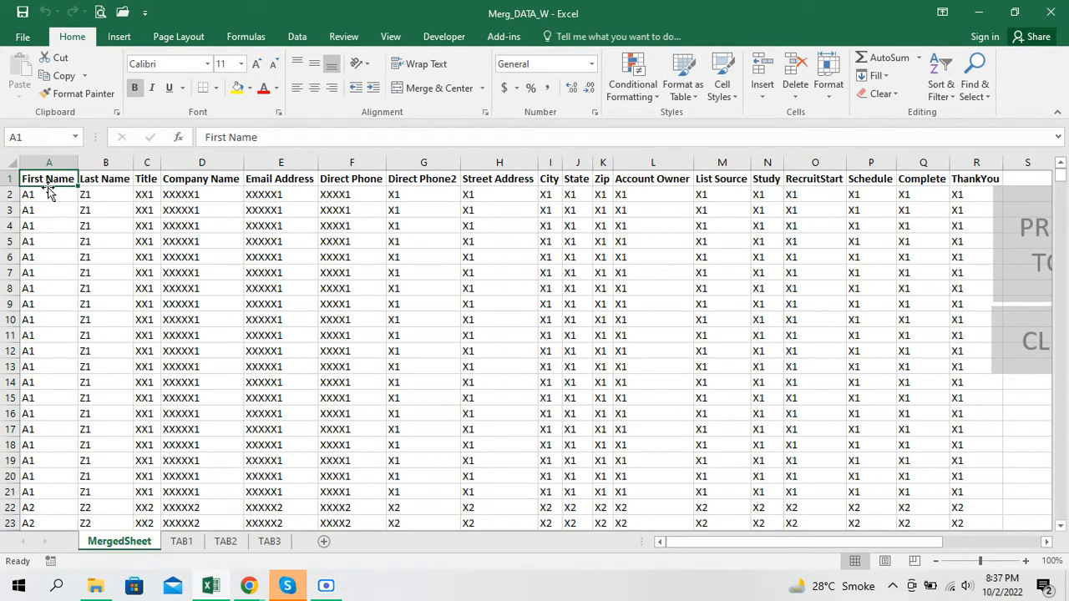
pyautogui.moveTo(924, 544)
pyautogui.mouseDown()
pyautogui.moveTo(1002, 547)
pyautogui.moveTo(921, 548)
pyautogui.mouseUp()
pyautogui.scroll(-6, 222, 342)
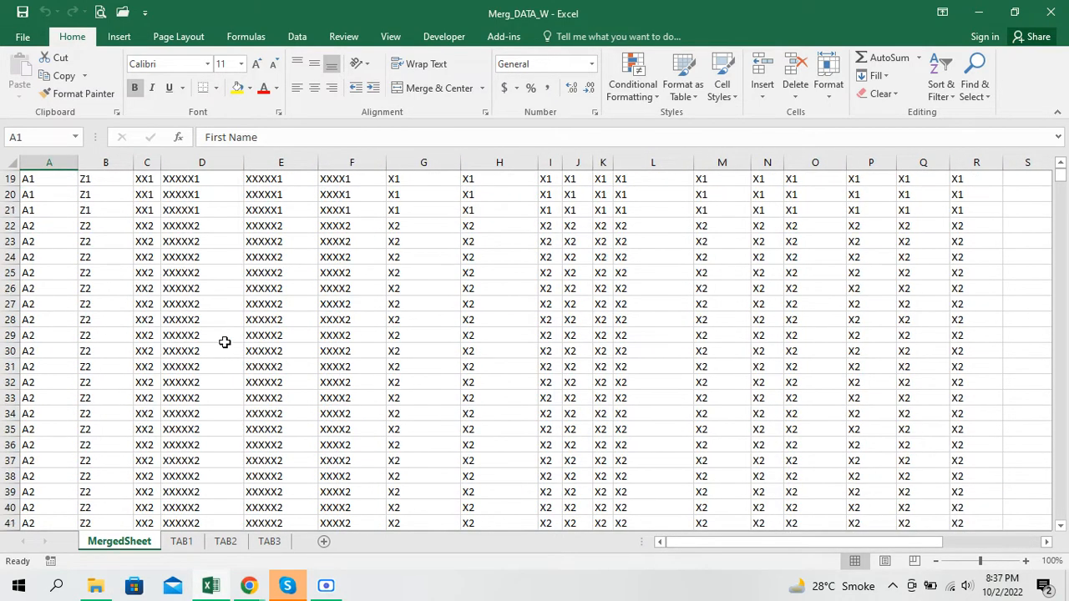
pyautogui.scroll(-15, 224, 342)
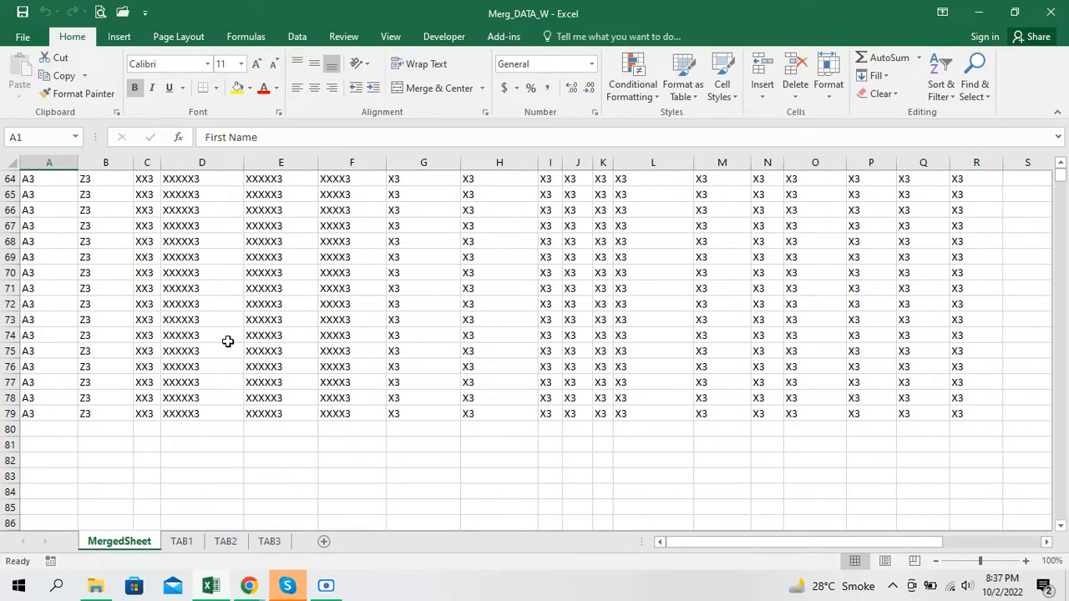
pyautogui.scroll(20, 227, 341)
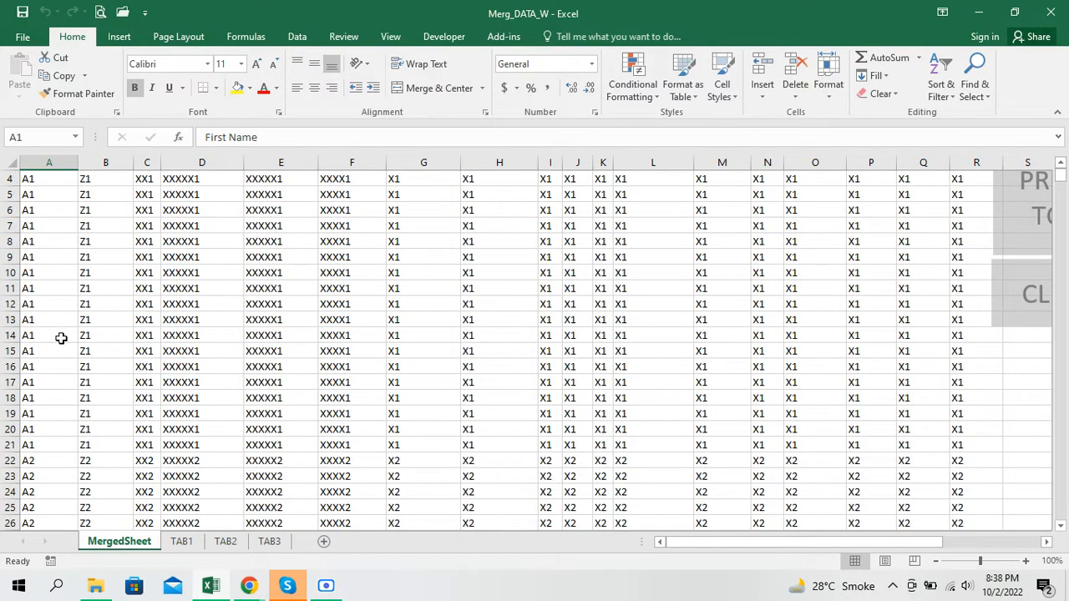
pyautogui.scroll(-20, 61, 337)
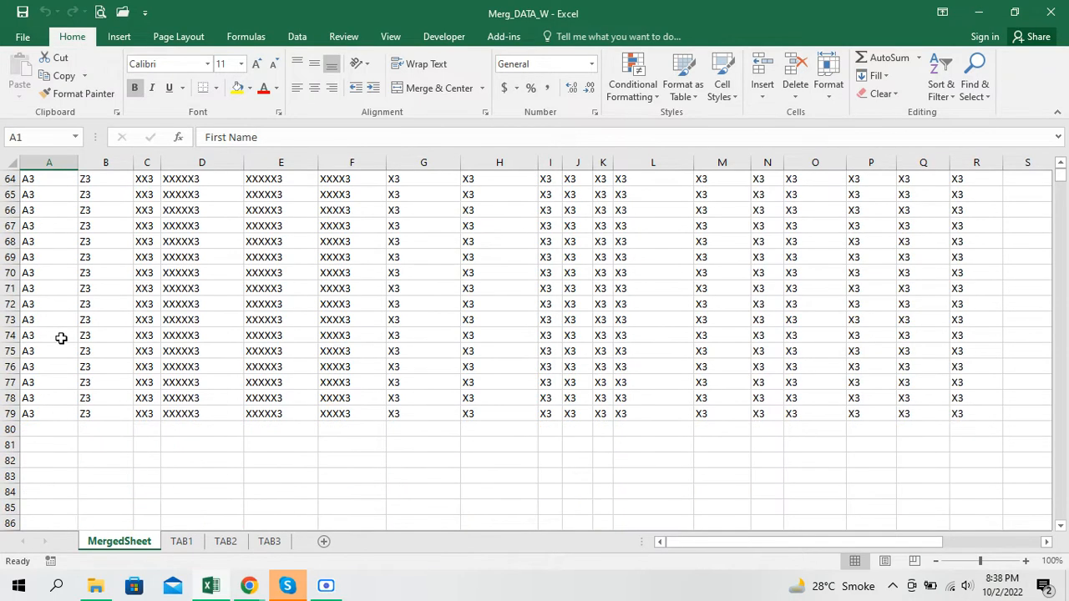
pyautogui.scroll(20, 61, 338)
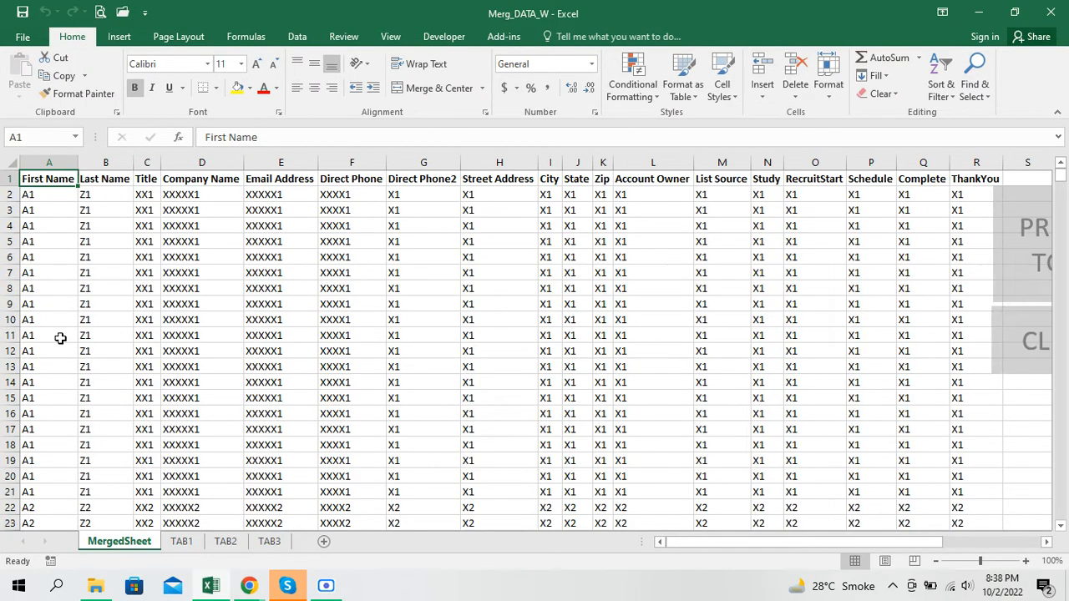
# Check the source sheets TAB1, TAB2 and TAB3 against the merged data
pyautogui.click(181, 541)
pyautogui.click(226, 541)
pyautogui.click(269, 542)
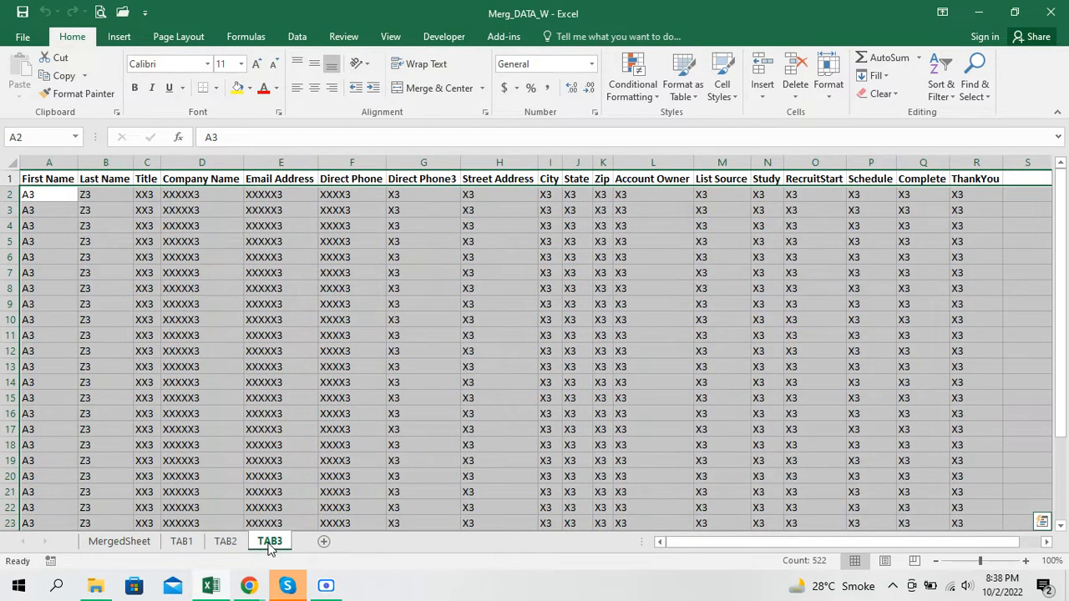
pyautogui.click(179, 543)
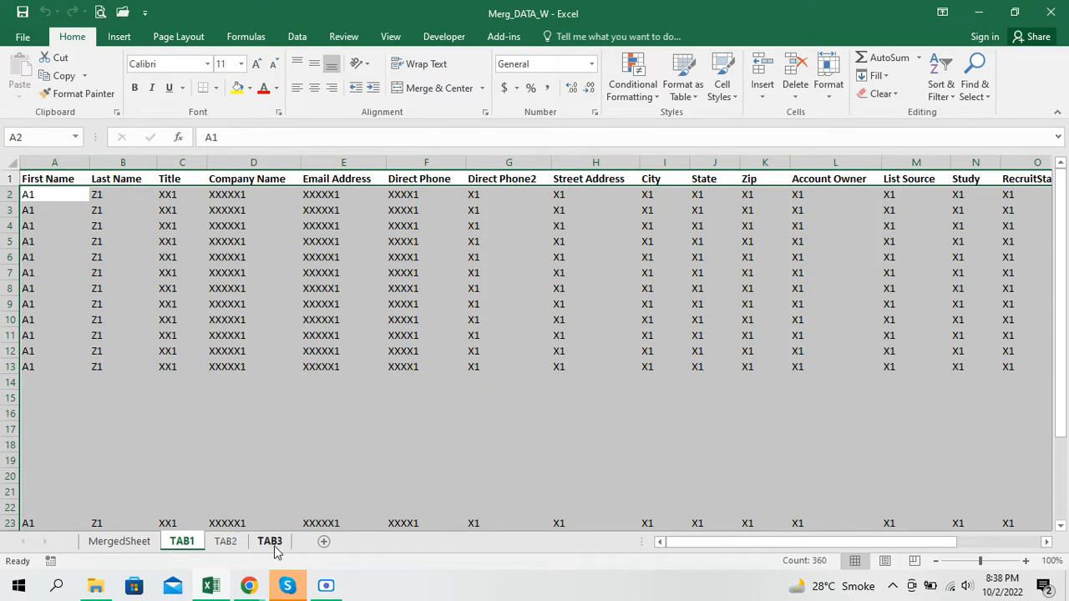
# Minimize the Merg_DATA_W workbook window without changing the TAB1 sheet
pyautogui.rightClick(175, 544)
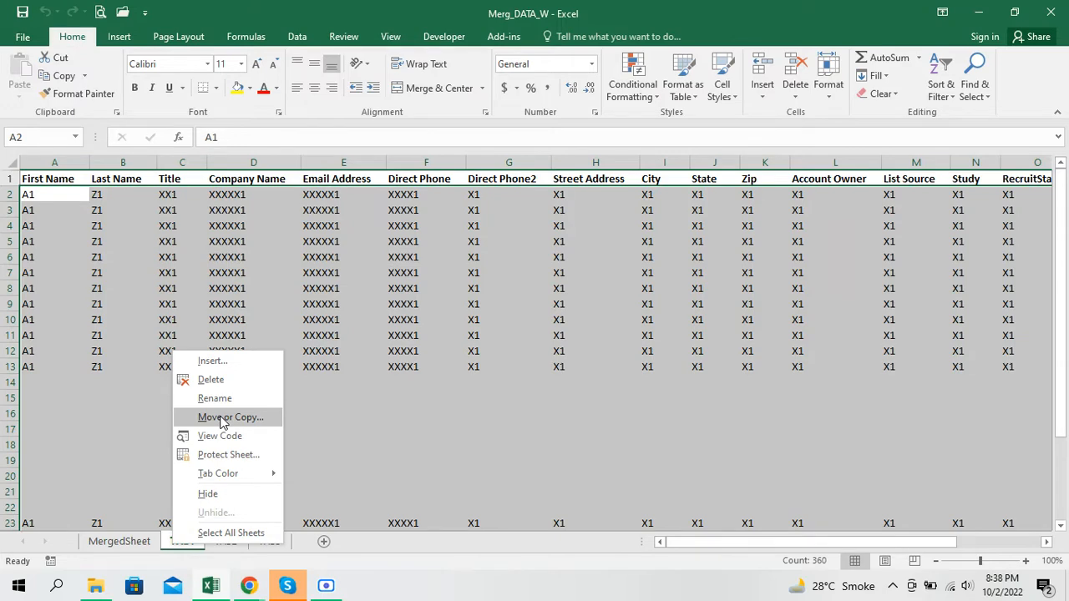
pyautogui.click(979, 13)
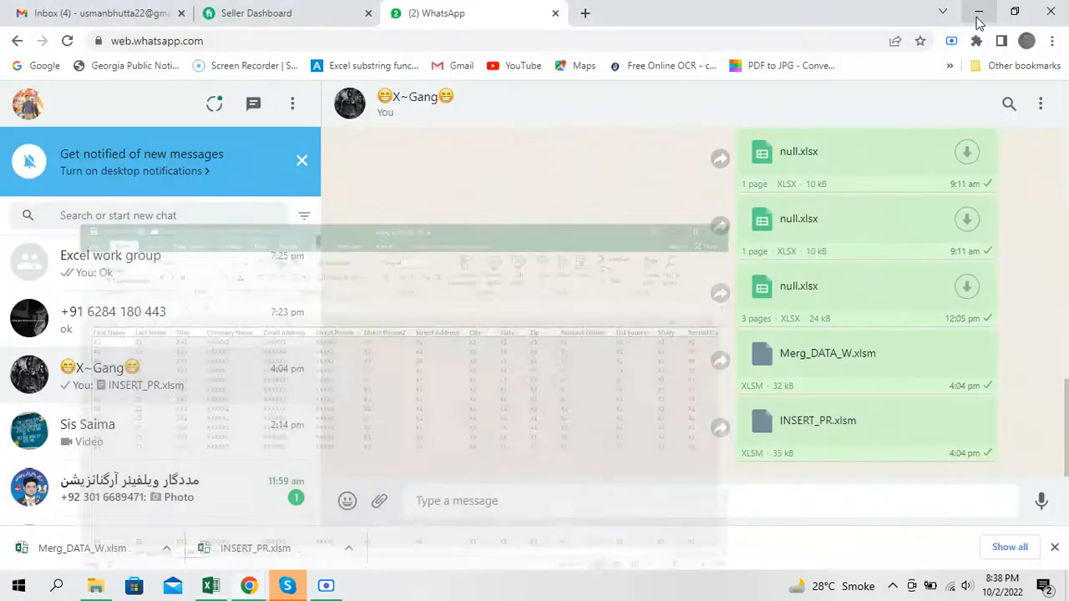
# Minimize the browser, open the Raw RM list workbook from the desktop and look through its name list
pyautogui.click(978, 11)
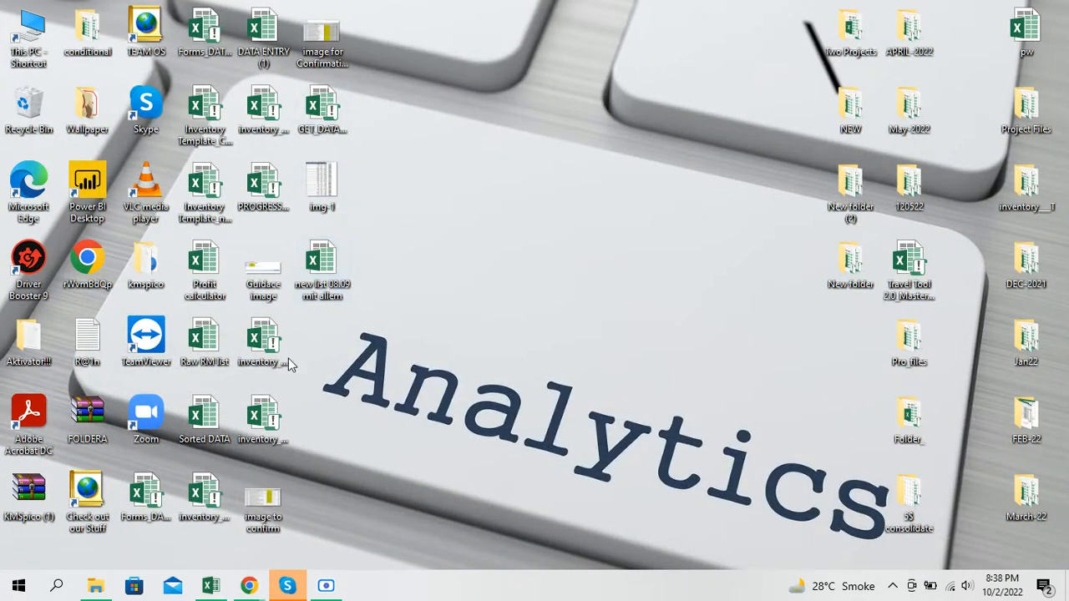
pyautogui.doubleClick(203, 366)
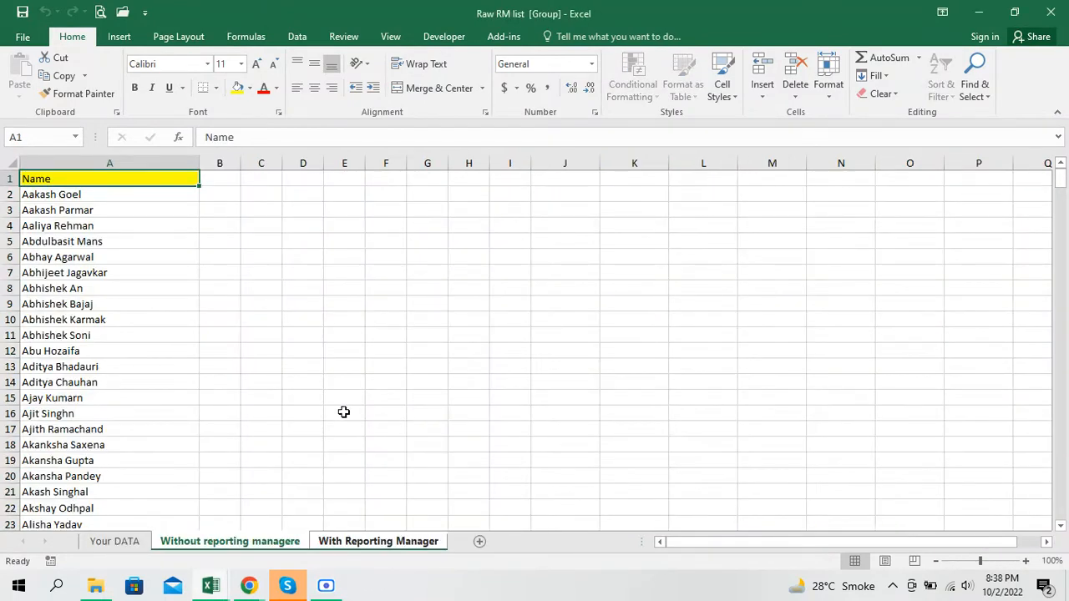
pyautogui.scroll(-8, 152, 362)
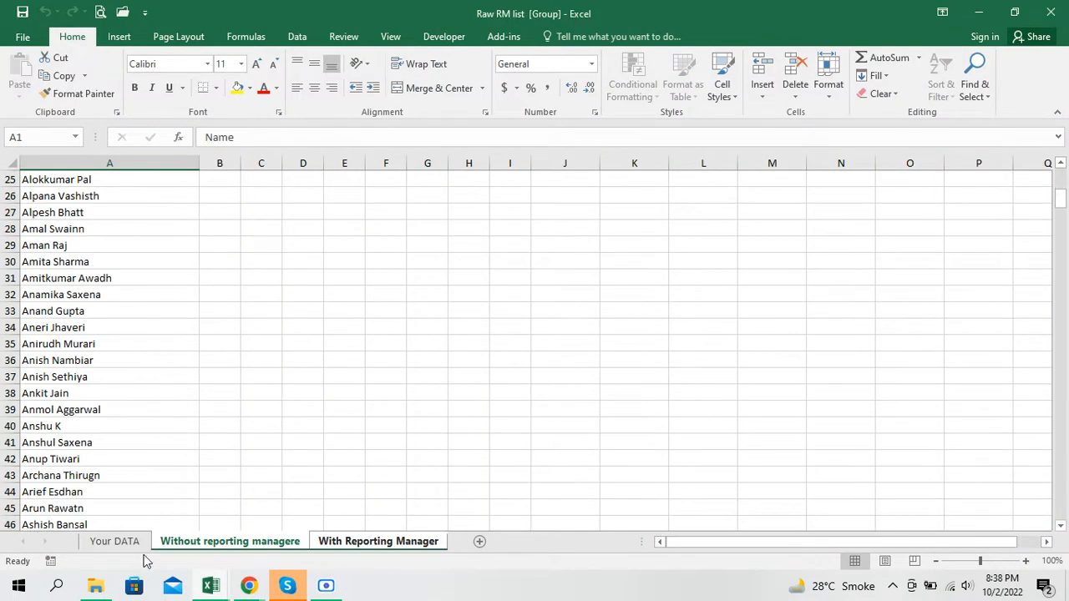
# Copy the Your DATA sheet from Raw RM list into Merg_DATA_W.xlsm, placing the copy before MergedSheet
pyautogui.click(115, 542)
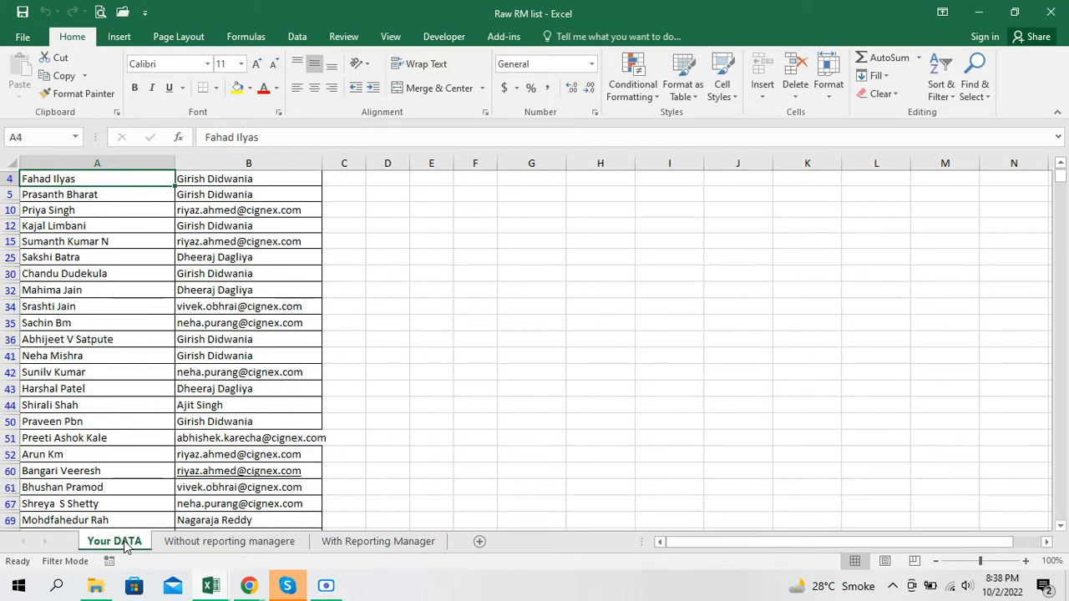
pyautogui.rightClick(124, 544)
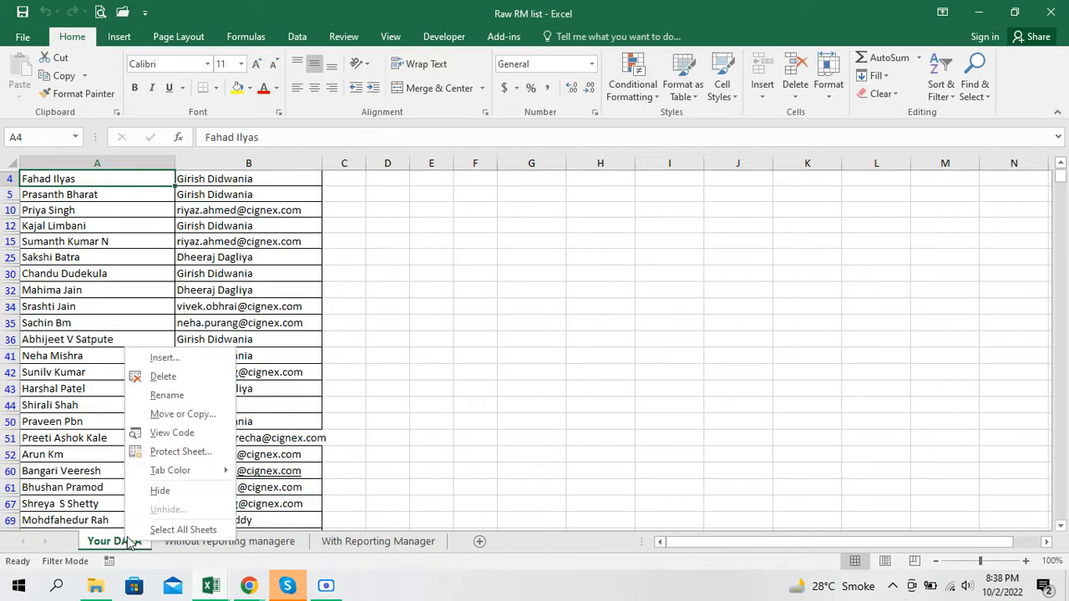
pyautogui.click(178, 414)
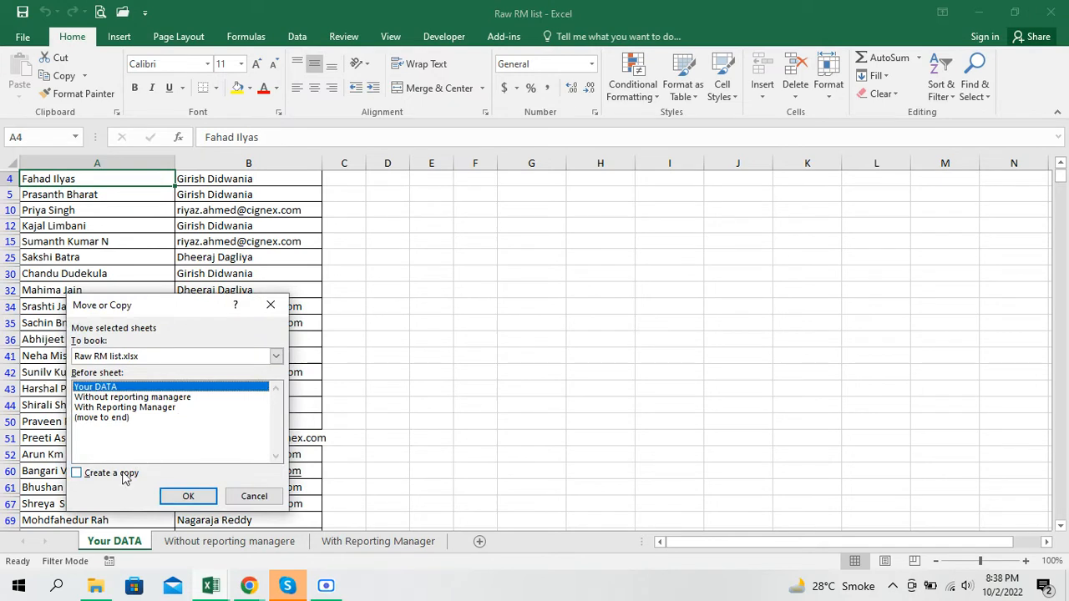
pyautogui.click(124, 477)
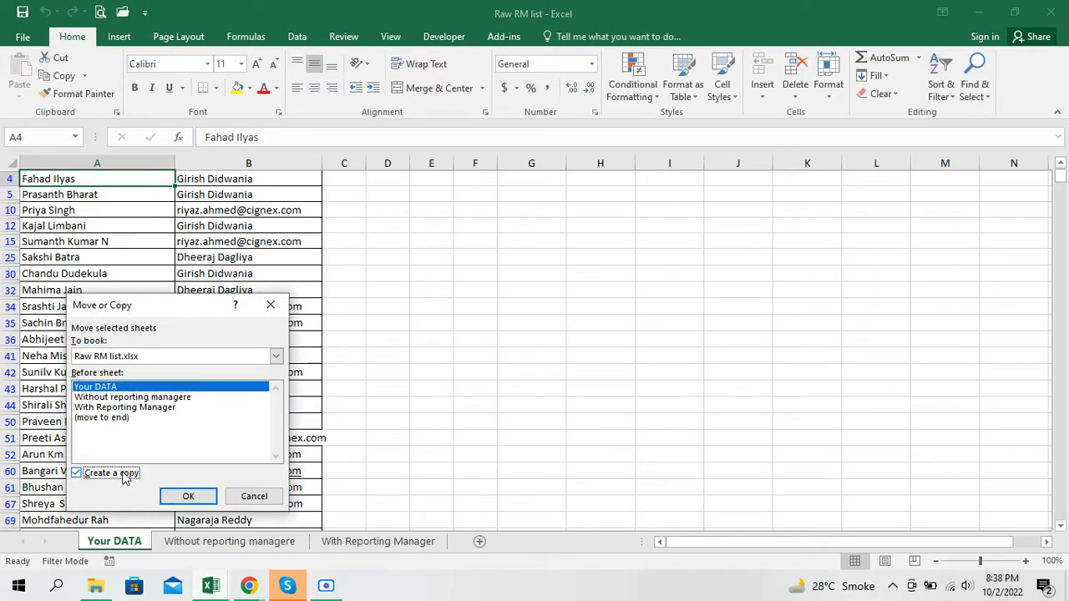
pyautogui.click(150, 358)
pyautogui.click(142, 381)
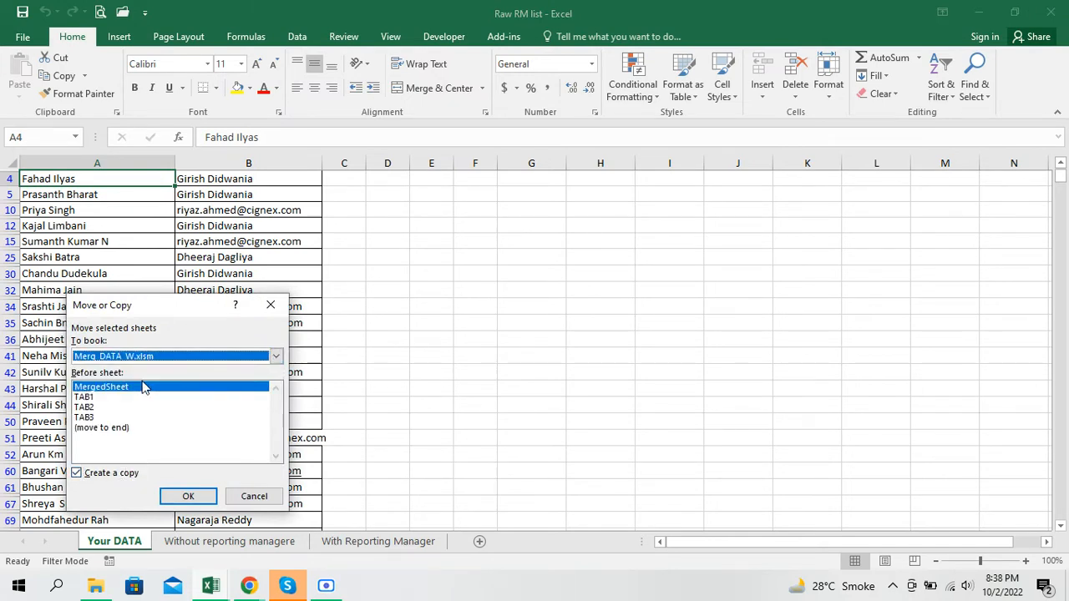
pyautogui.click(177, 496)
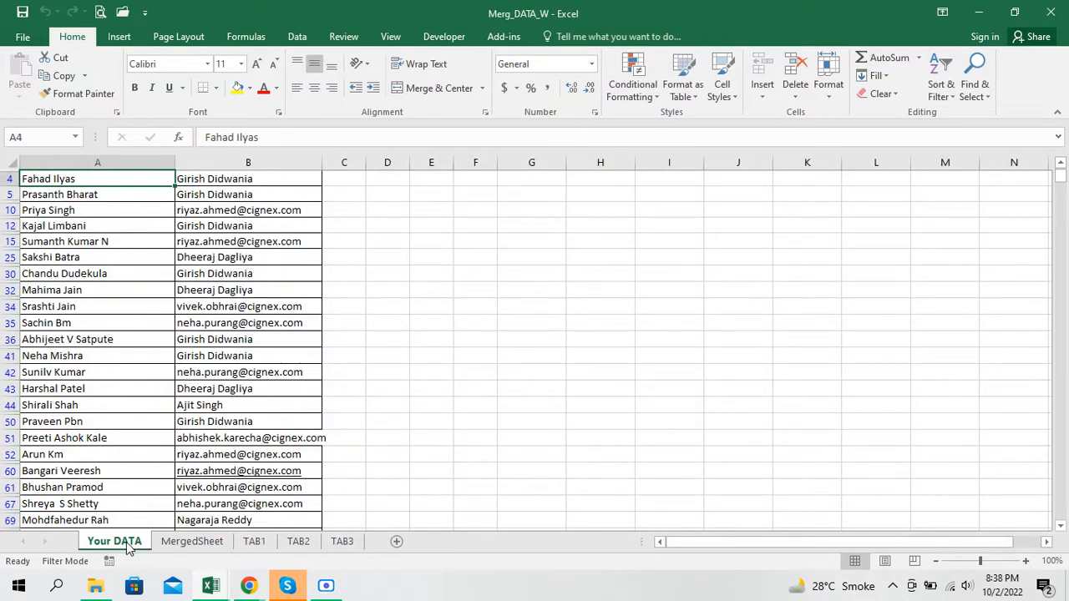
# Move the Your DATA sheet between TAB2 and TAB3, and autofit its column B
pyautogui.moveTo(351, 542); pyautogui.dragTo(353, 543)
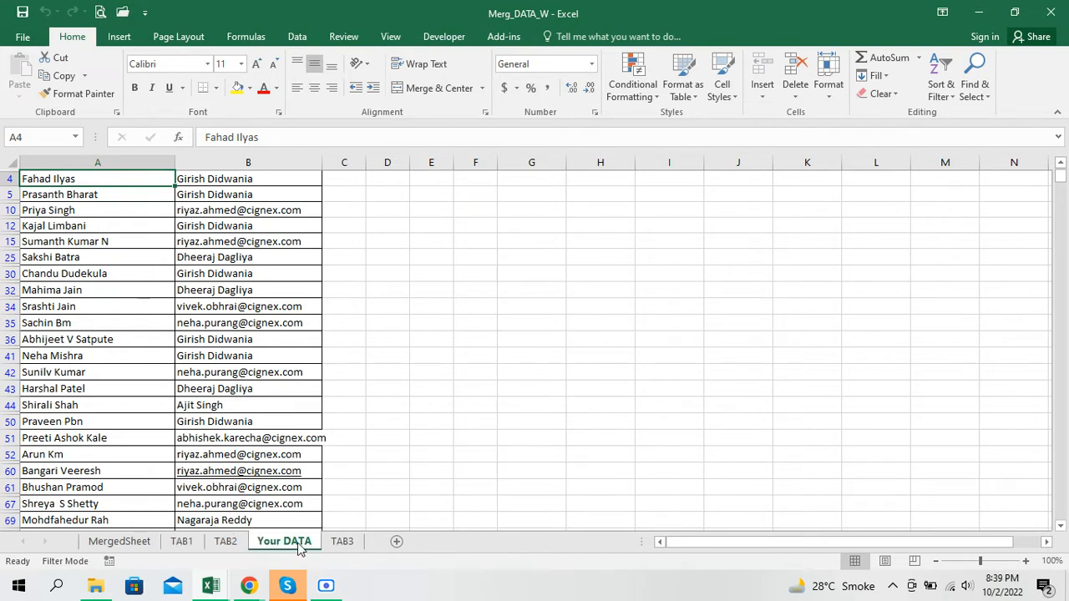
pyautogui.doubleClick(322, 164)
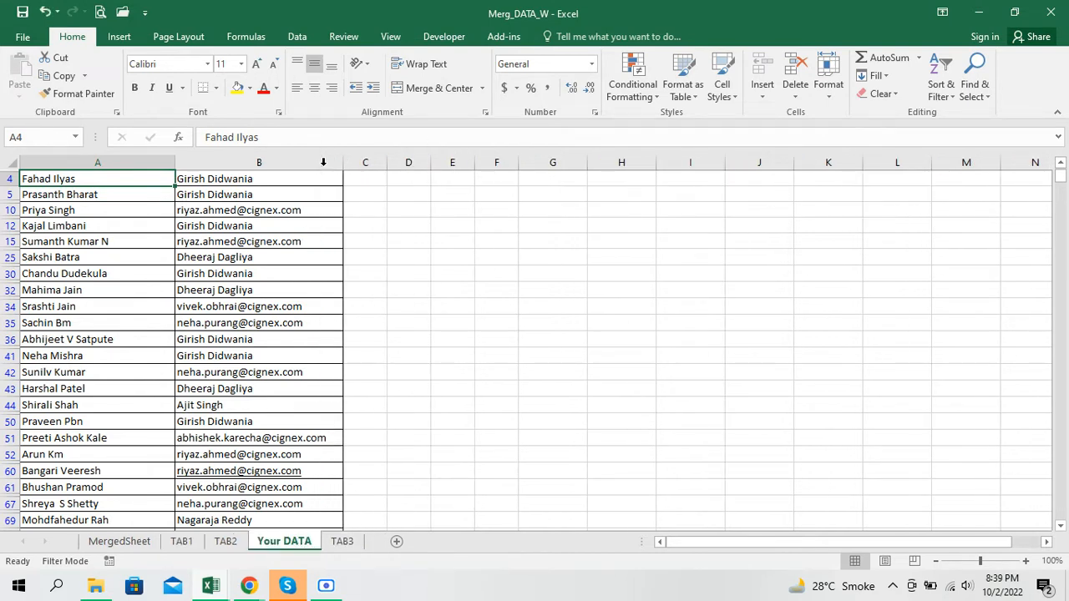
# Clear MergedSheet and run the PRESS ENTER TO MARGE macro again with the Your DATA sheet included
pyautogui.click(138, 543)
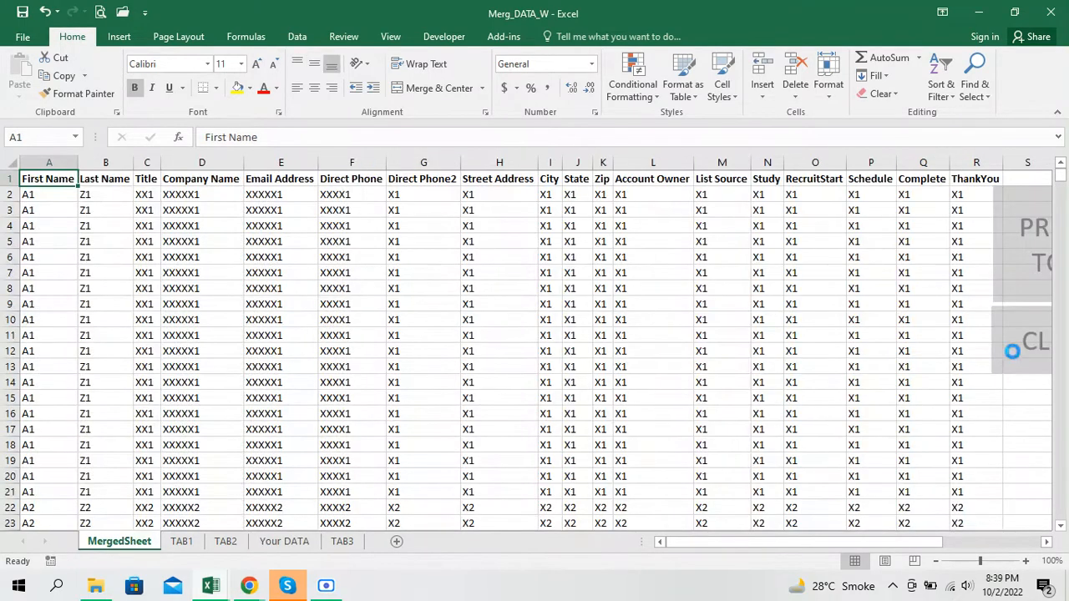
pyautogui.click(1015, 359)
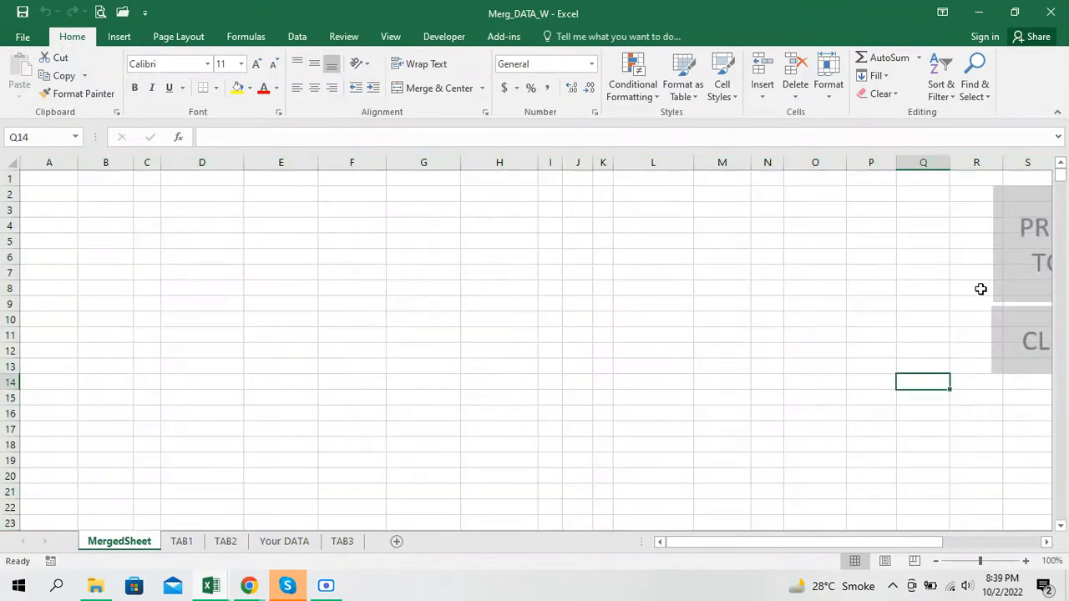
pyautogui.click(1011, 266)
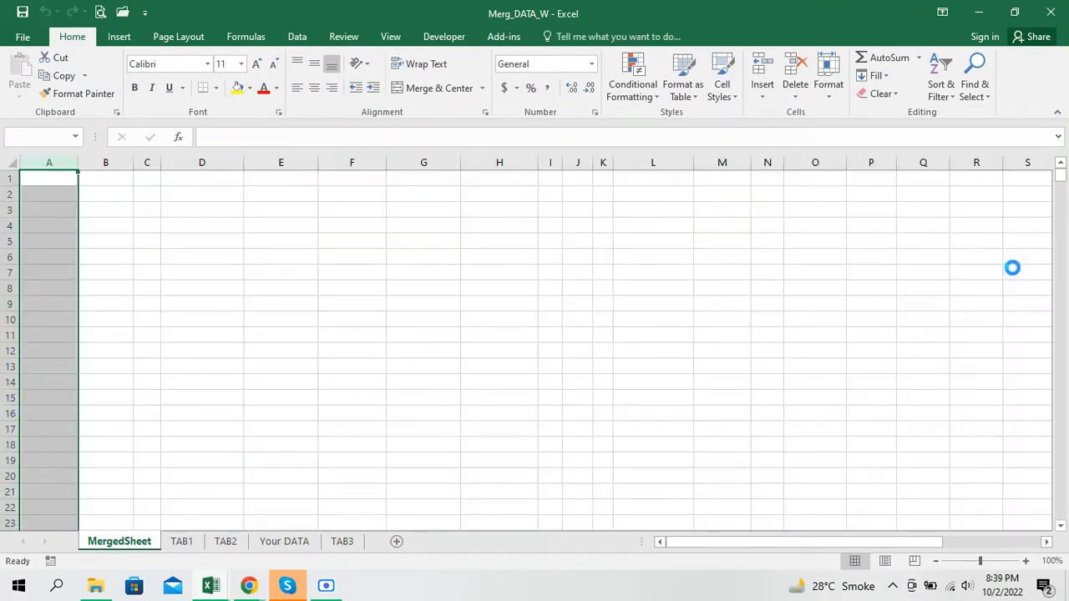
pyautogui.scroll(-14, 358, 387)
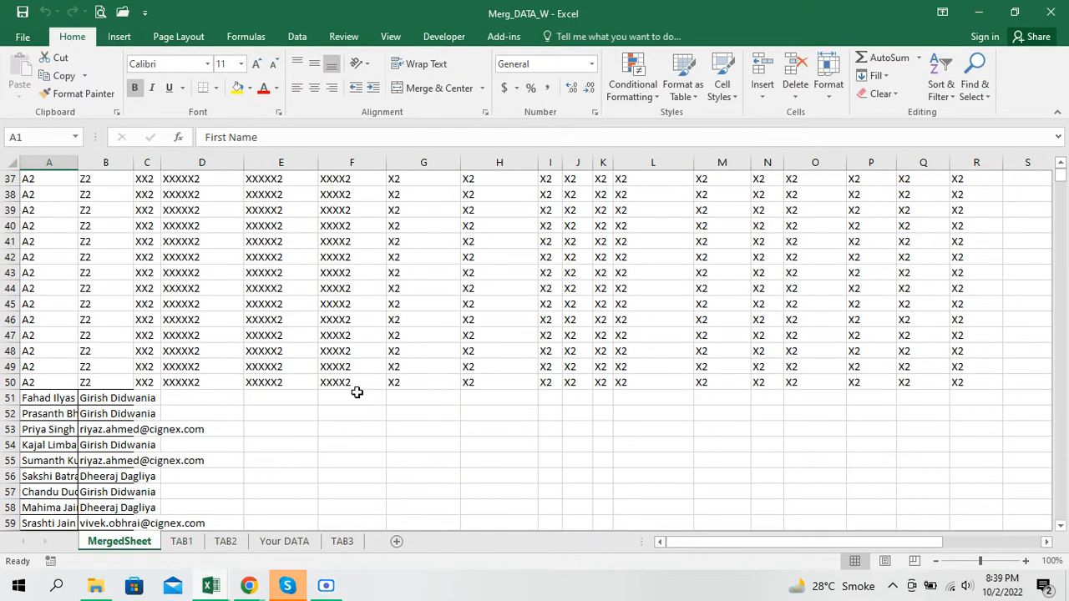
pyautogui.scroll(-4, 356, 393)
pyautogui.scroll(3, 357, 393)
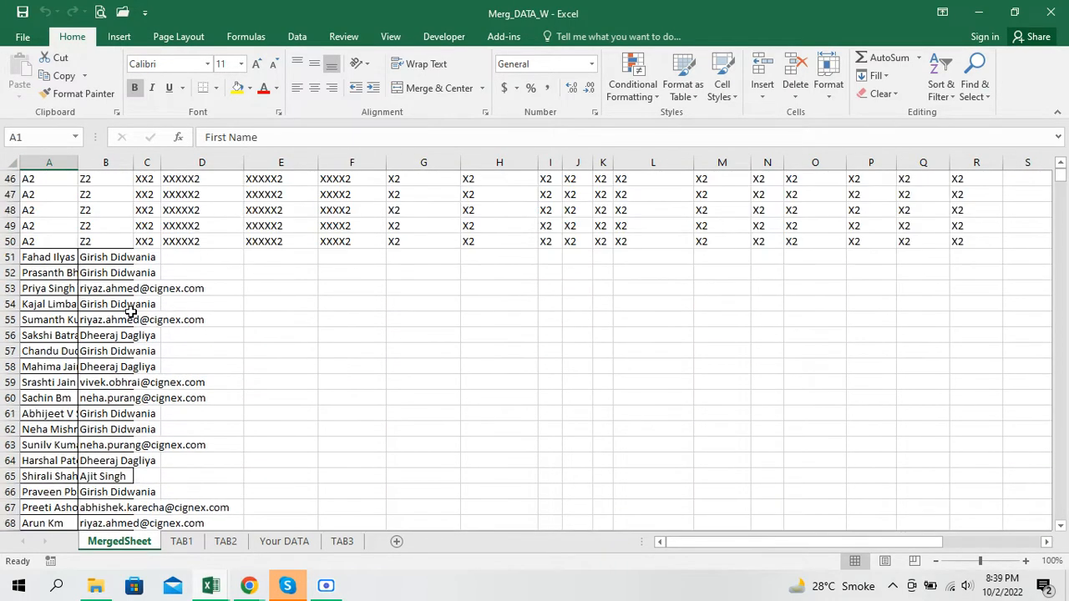
# Autofit column A of MergedSheet and review the rows merged from Your DATA, from row 51 down
pyautogui.moveTo(64, 261); pyautogui.dragTo(139, 523)
pyautogui.scroll(-4, 143, 517)
pyautogui.scroll(-4, 143, 516)
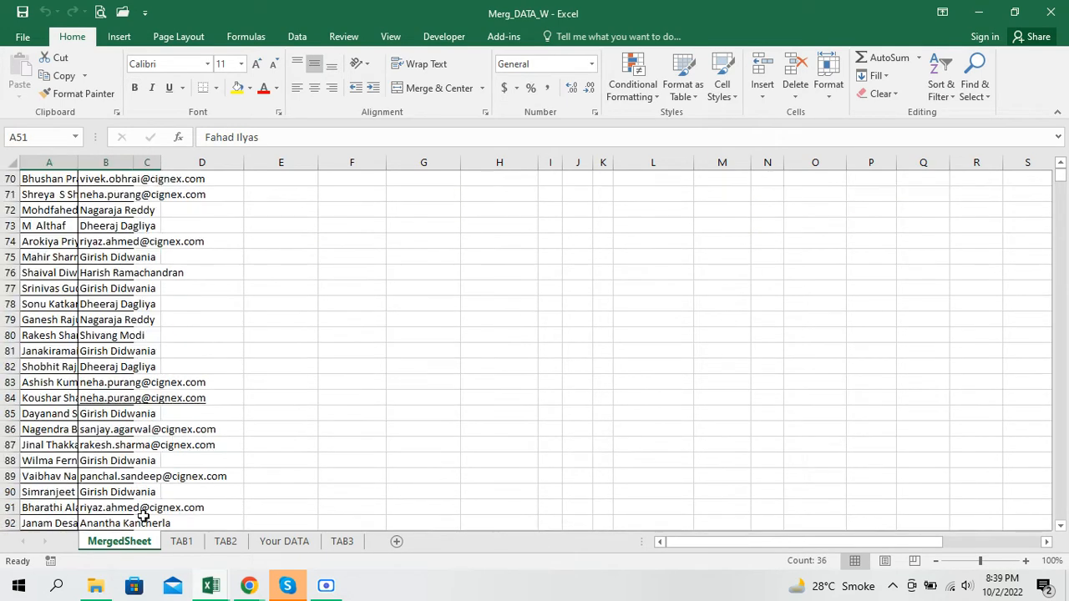
pyautogui.scroll(11, 104, 447)
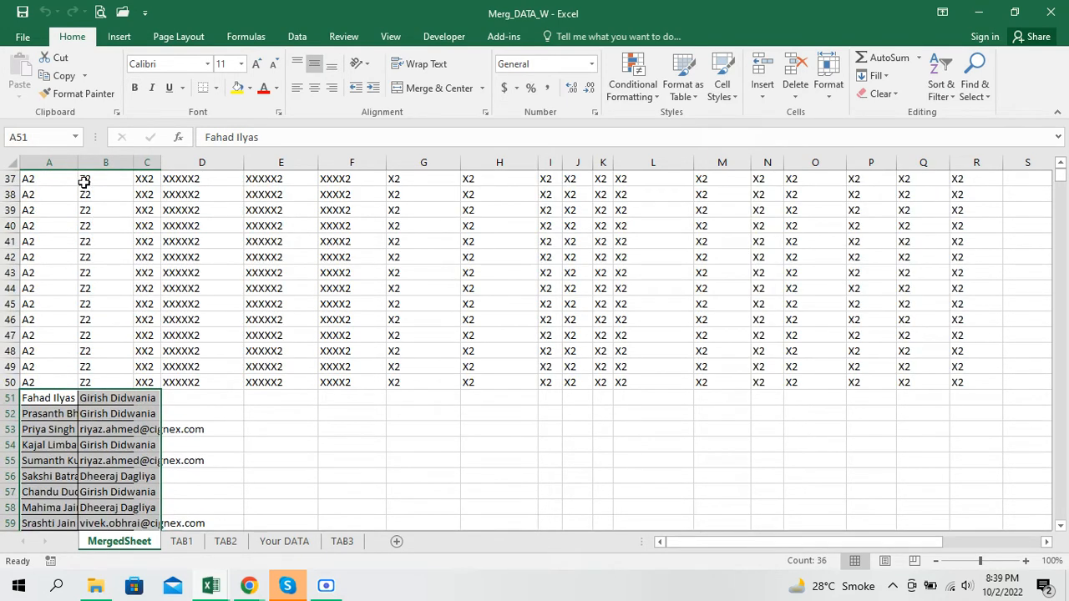
pyautogui.doubleClick(76, 163)
pyautogui.scroll(-7, 143, 306)
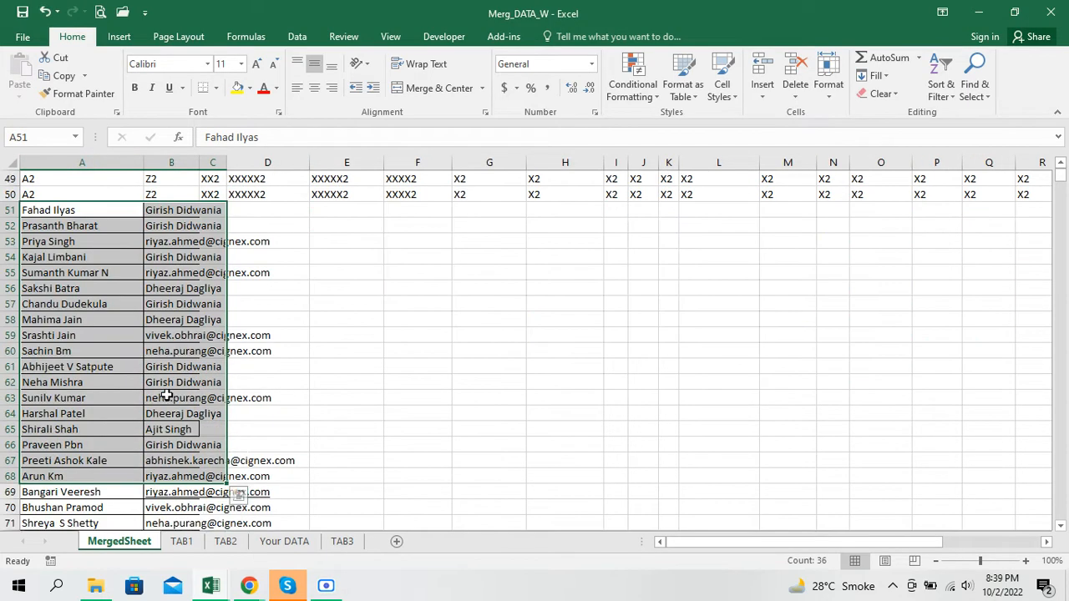
pyautogui.scroll(-4, 167, 396)
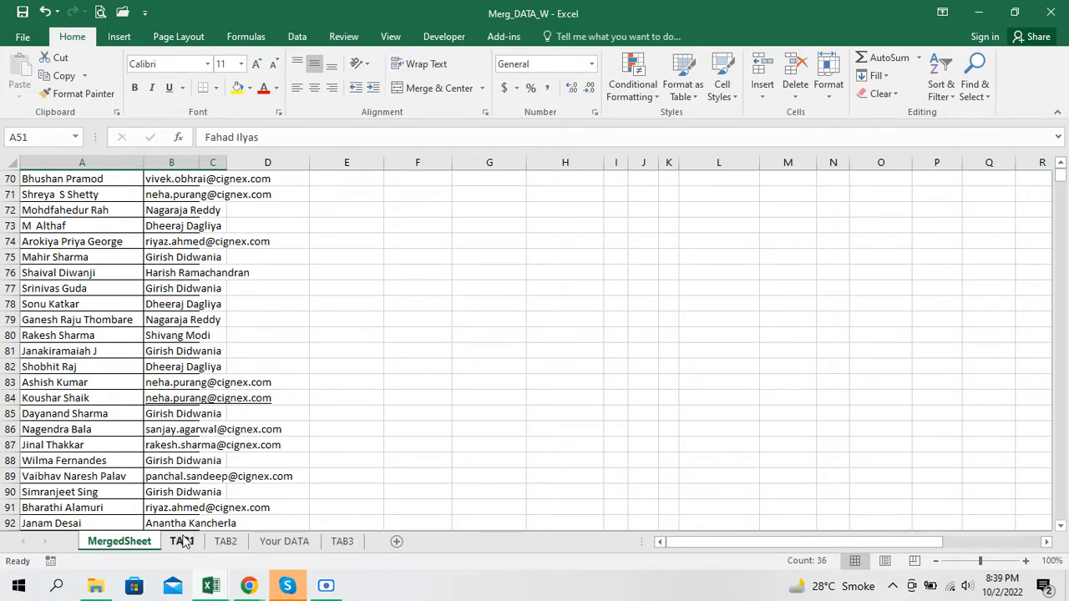
# Empty MergedSheet with the CLEAR DATA macro
pyautogui.moveTo(1061, 180); pyautogui.dragTo(1061, 169)
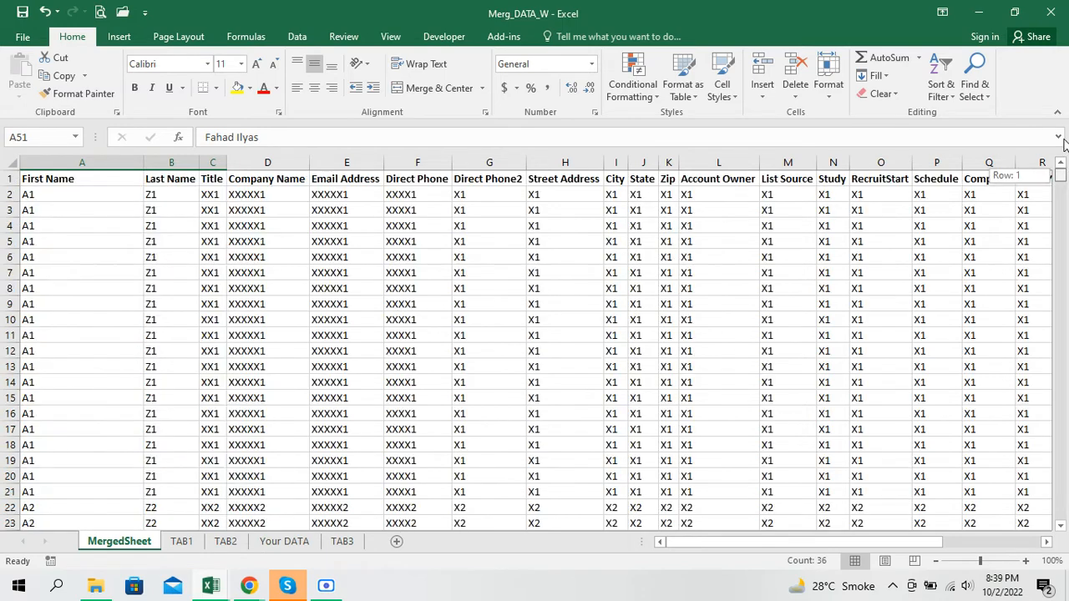
pyautogui.click(1047, 545)
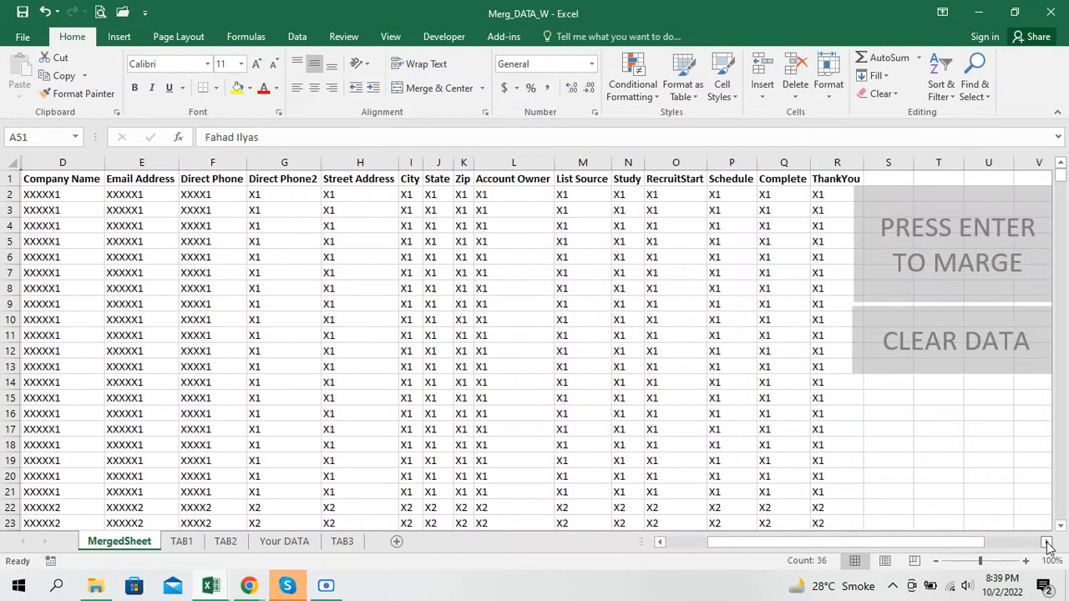
pyautogui.click(921, 350)
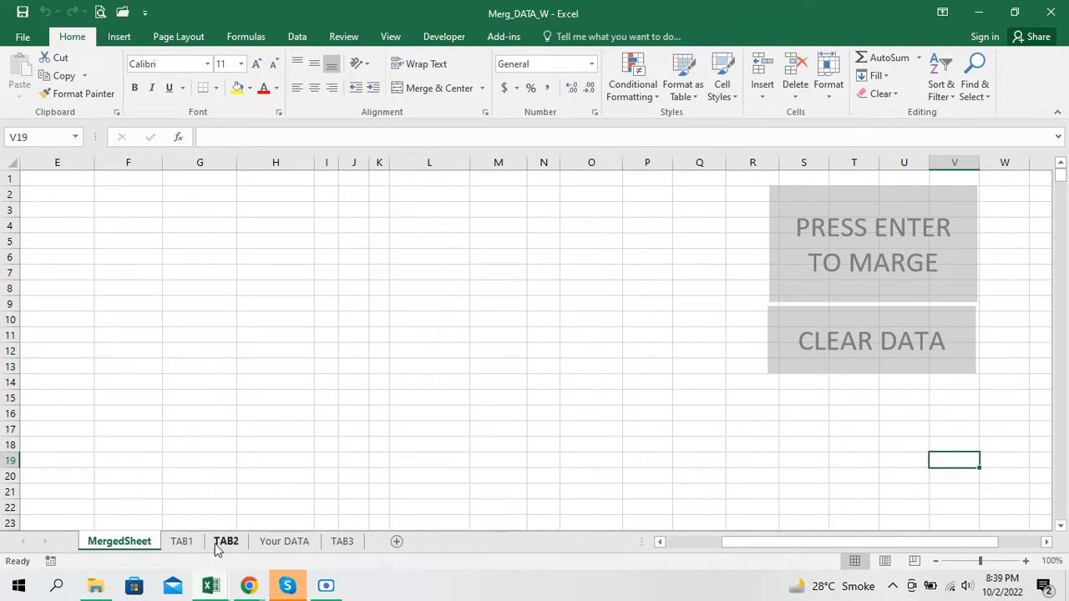
# Delete the Your DATA sheet from Merg_DATA_W
pyautogui.rightClick(294, 543)
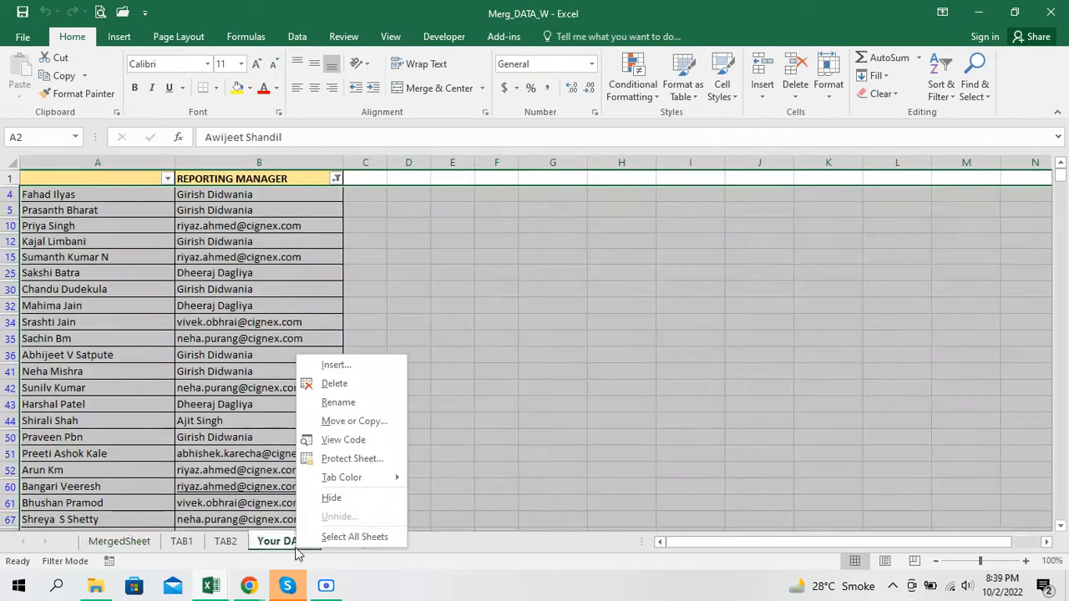
pyautogui.click(330, 400)
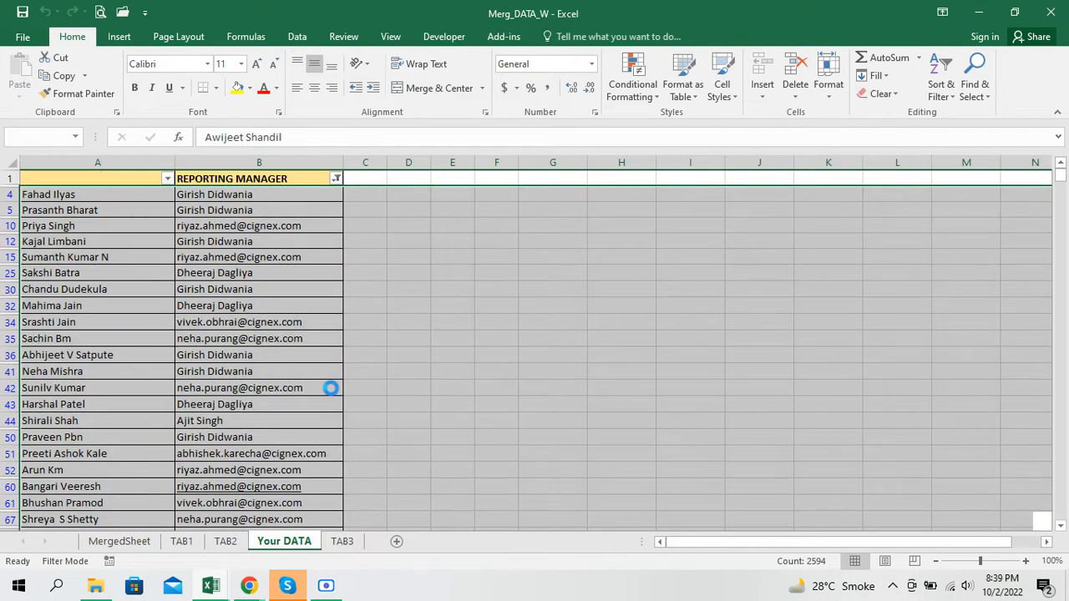
pyautogui.click(502, 336)
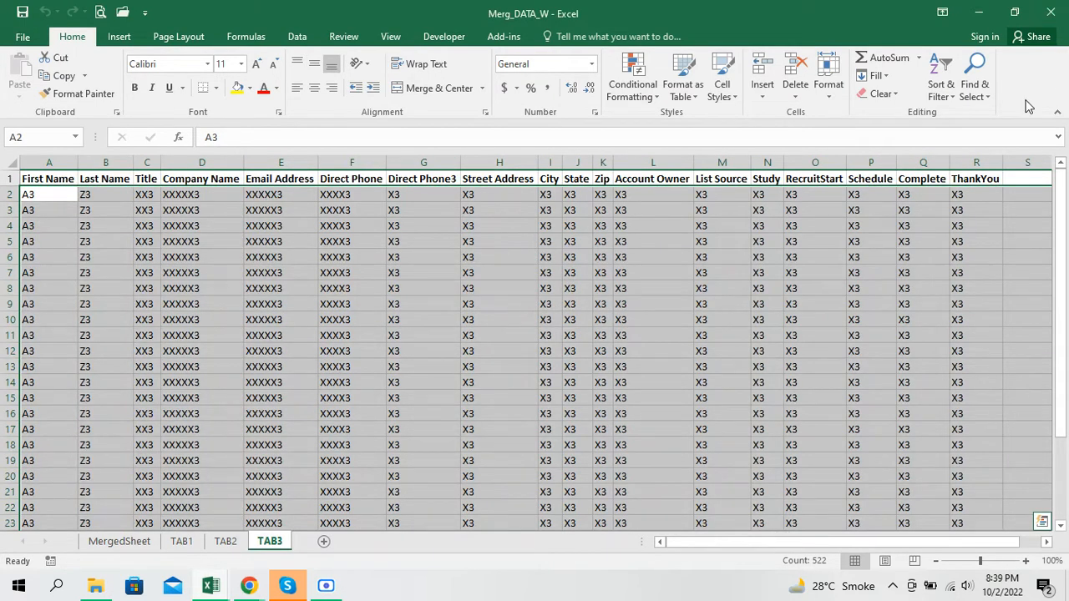
# Merge TAB1, TAB2 and TAB3 into MergedSheet with the PRESS ENTER TO MARGE macro and review the rows to the end
pyautogui.moveTo(796, 543); pyautogui.dragTo(859, 543)
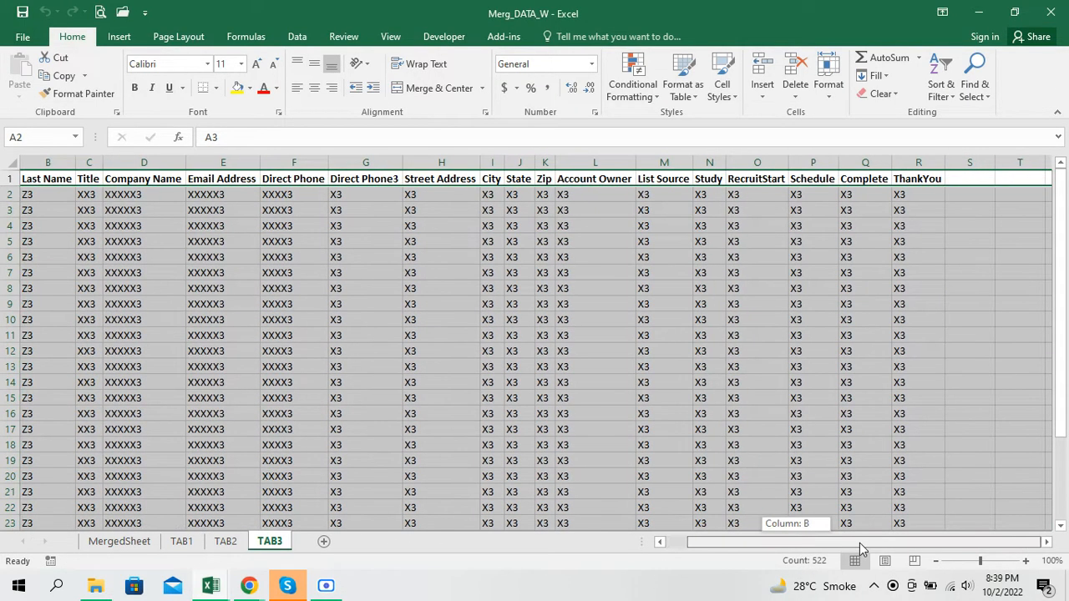
pyautogui.click(106, 545)
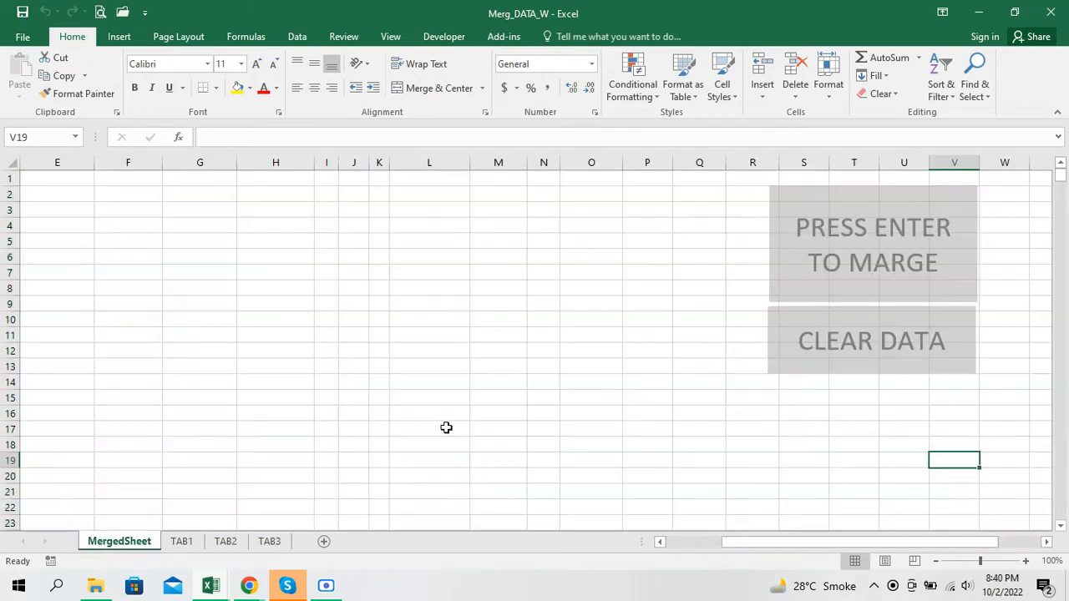
pyautogui.click(802, 261)
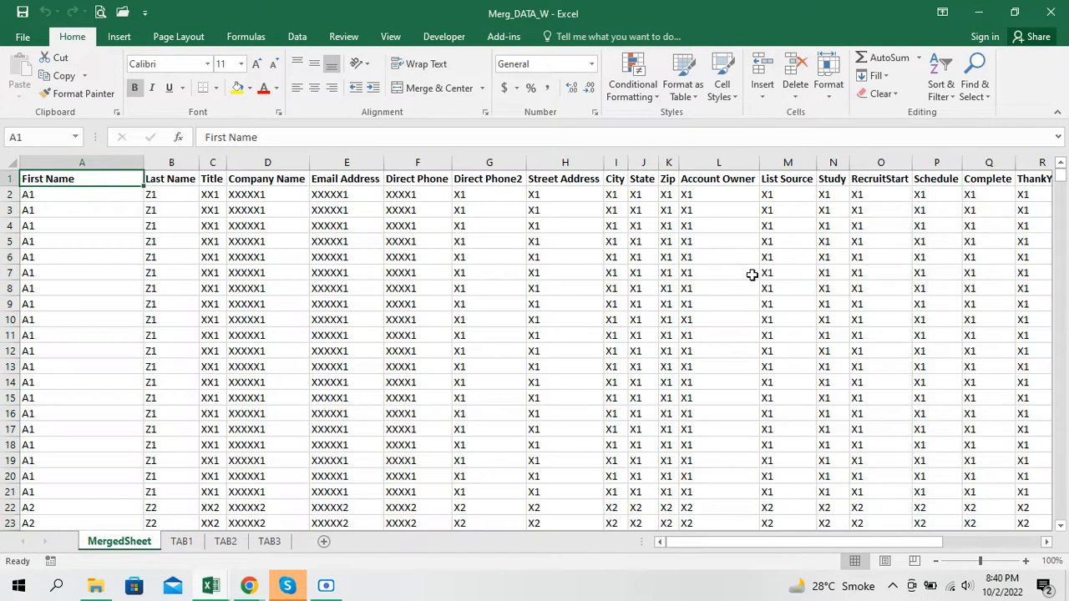
pyautogui.scroll(-12, 249, 376)
pyautogui.scroll(-8, 248, 382)
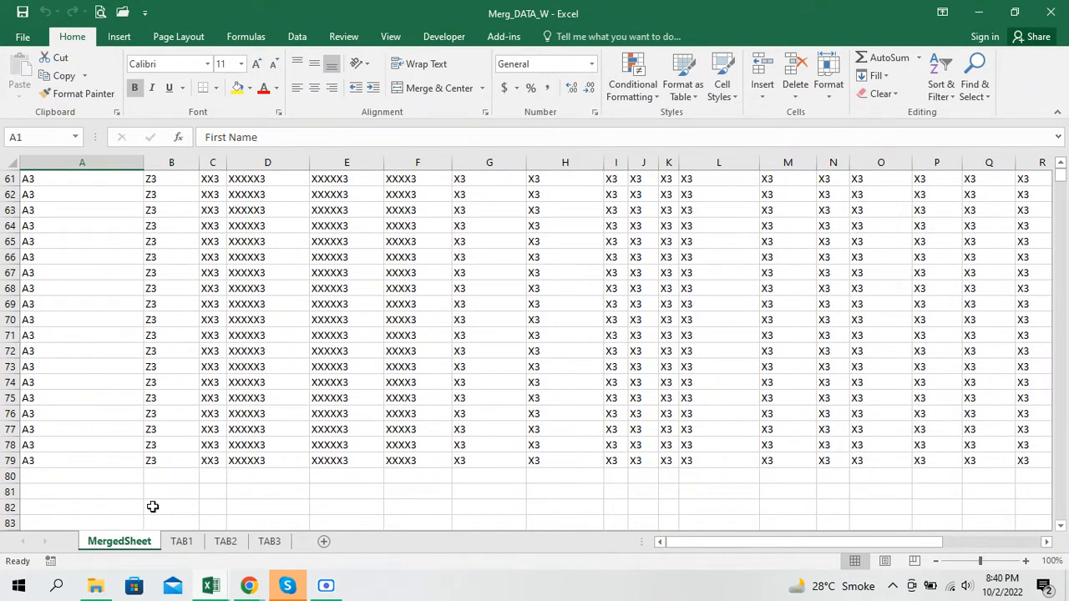
# Examine TAB1's blank rows 14 to 22 and the data in rows 23 to 30, and compare them with the merged rows on MergedSheet
pyautogui.click(181, 542)
pyautogui.scroll(-4, 70, 403)
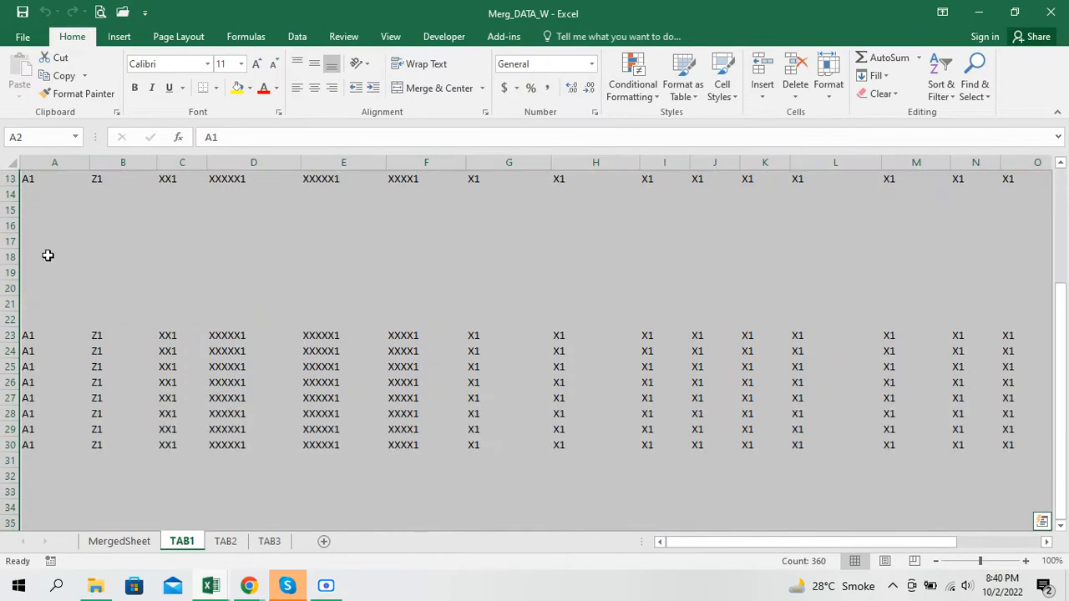
pyautogui.moveTo(48, 192); pyautogui.dragTo(51, 331)
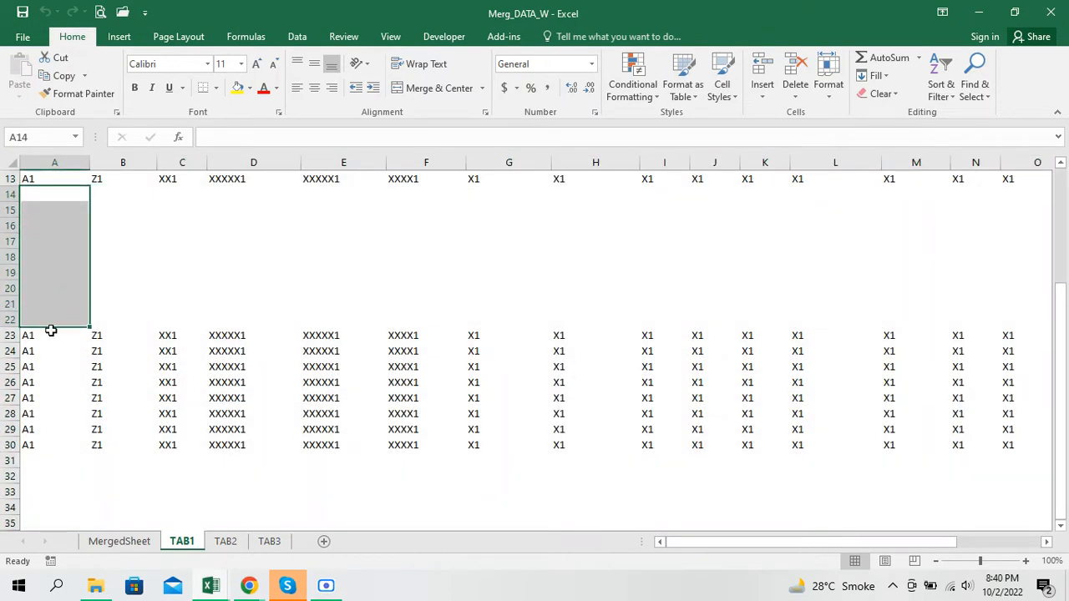
pyautogui.click(39, 336)
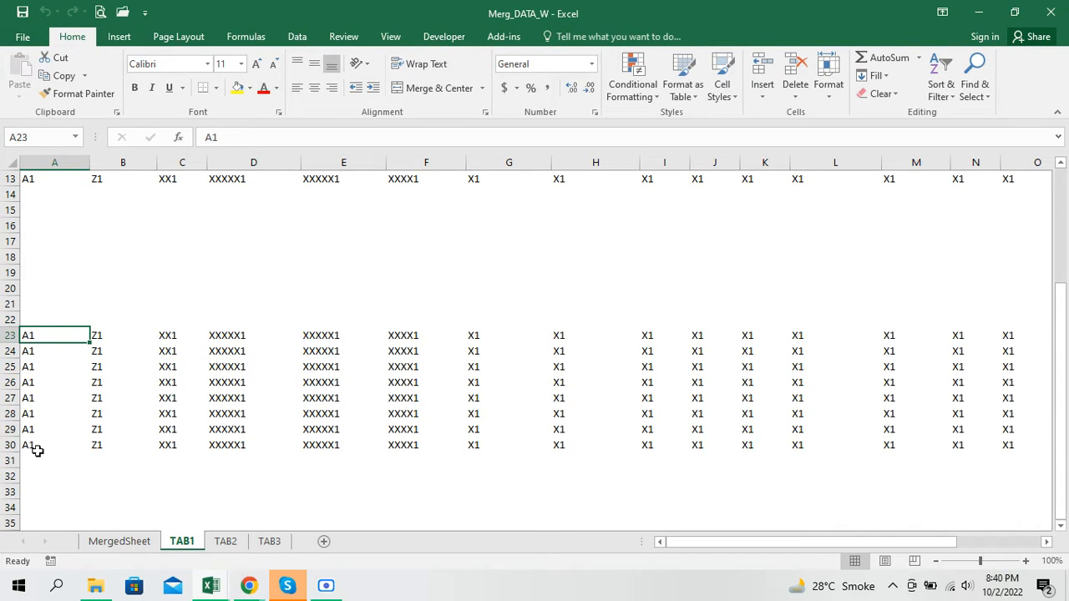
pyautogui.moveTo(39, 341); pyautogui.dragTo(33, 442)
pyautogui.scroll(4, 50, 411)
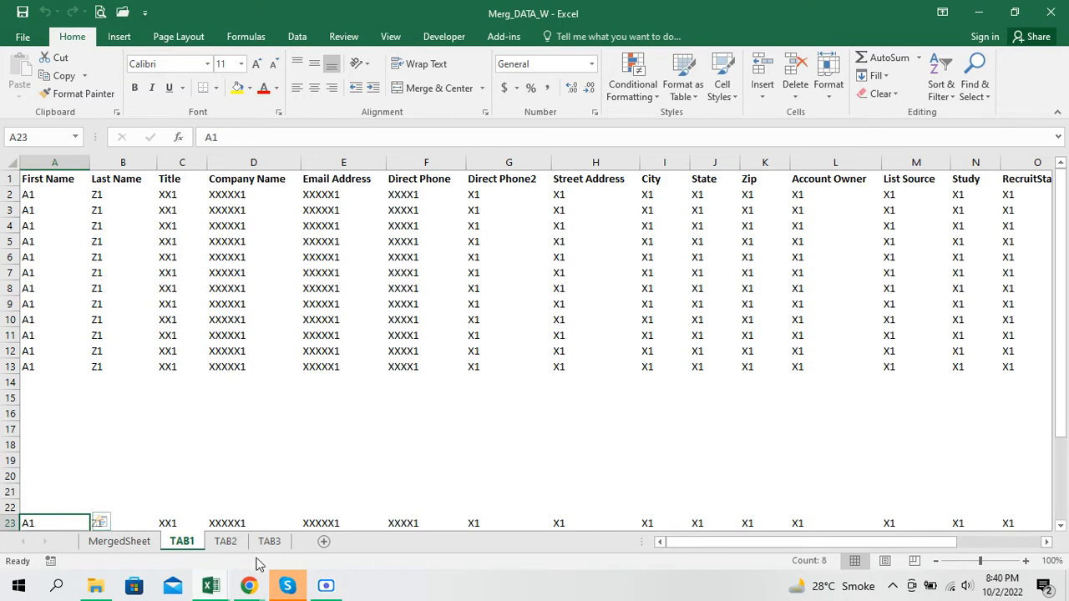
pyautogui.click(132, 547)
pyautogui.scroll(-10, 84, 349)
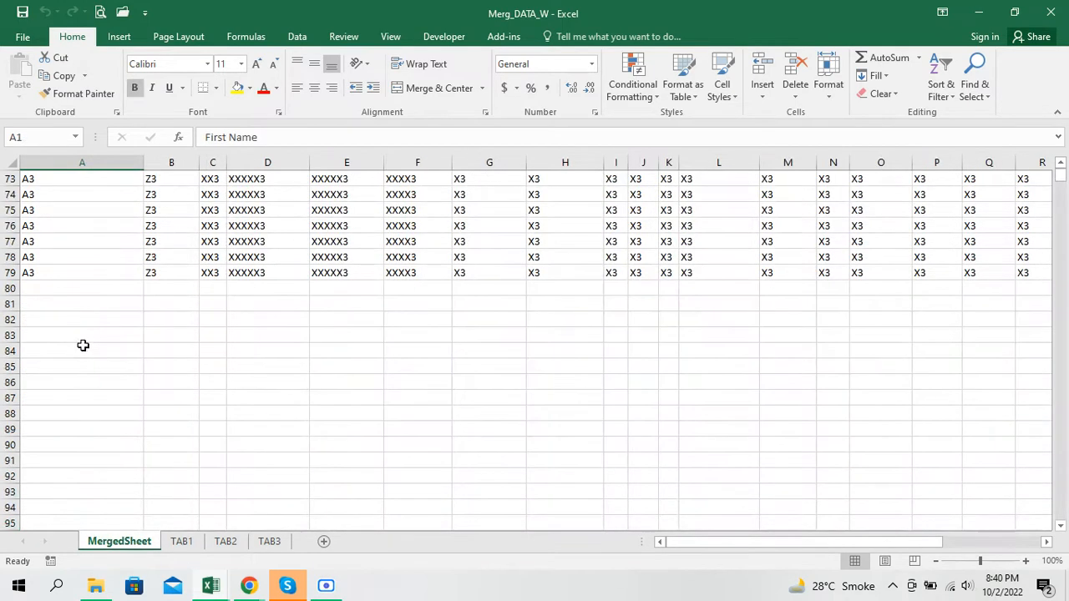
# Select the merged TAB1 entries in A2:A21 of MergedSheet to check that they follow each other without blank rows
pyautogui.scroll(7, 83, 349)
pyautogui.scroll(20, 83, 349)
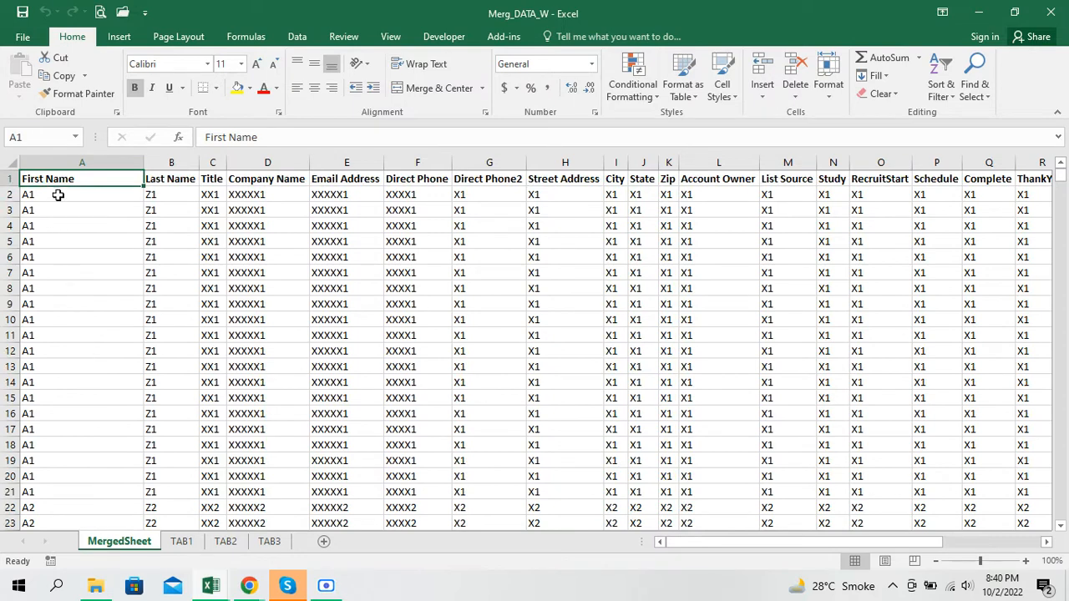
pyautogui.moveTo(58, 194); pyautogui.dragTo(74, 441)
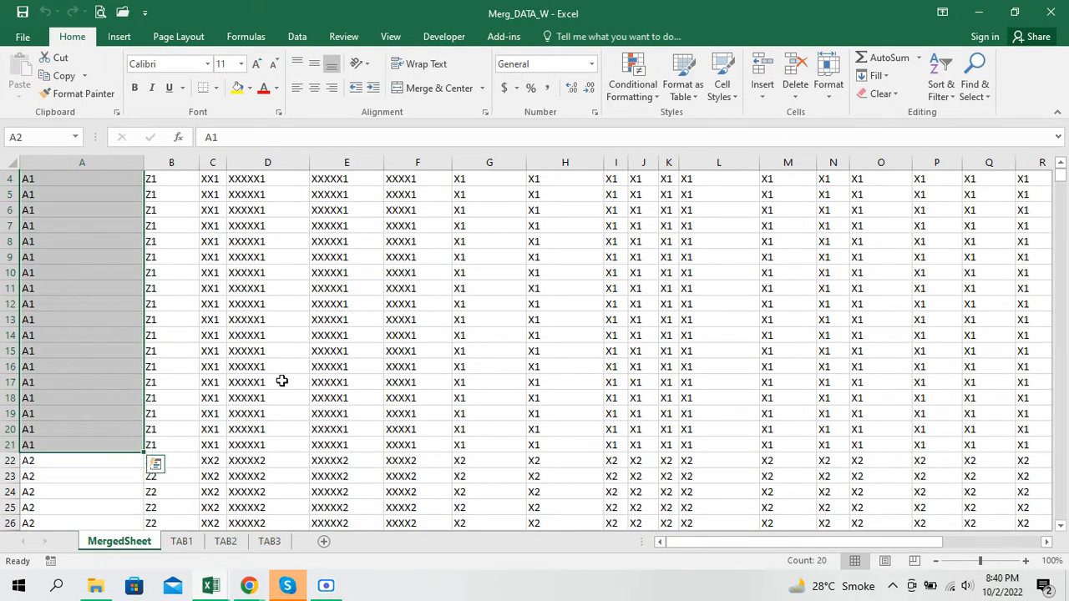
# Look through the source sheets TAB1, TAB2 and TAB3 and compare their data with MergedSheet
pyautogui.click(182, 541)
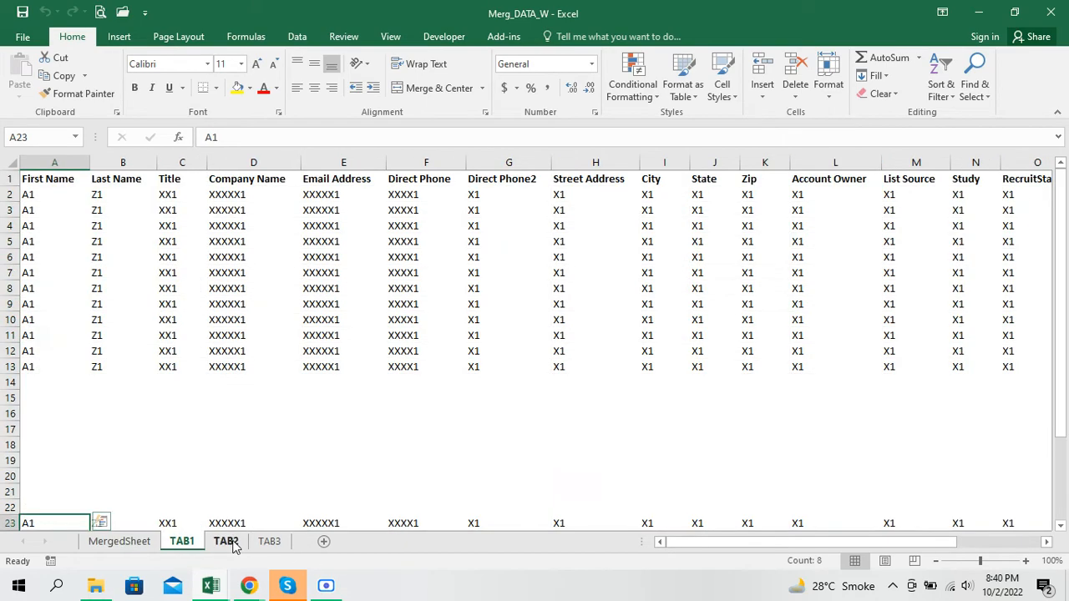
pyautogui.click(234, 545)
pyautogui.click(272, 543)
pyautogui.click(226, 545)
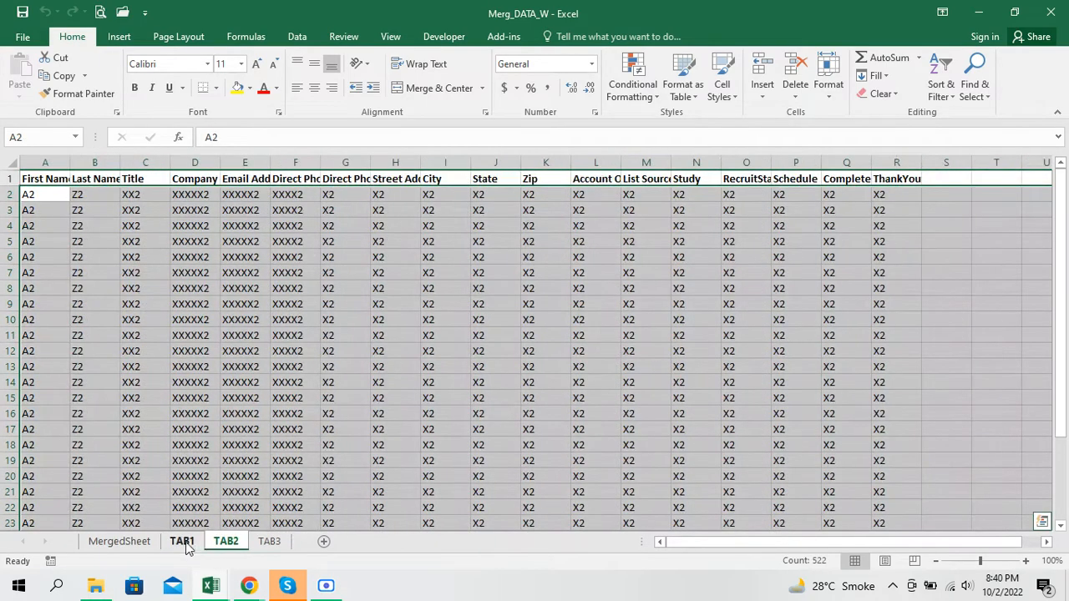
pyautogui.click(113, 542)
pyautogui.click(183, 542)
pyautogui.click(224, 543)
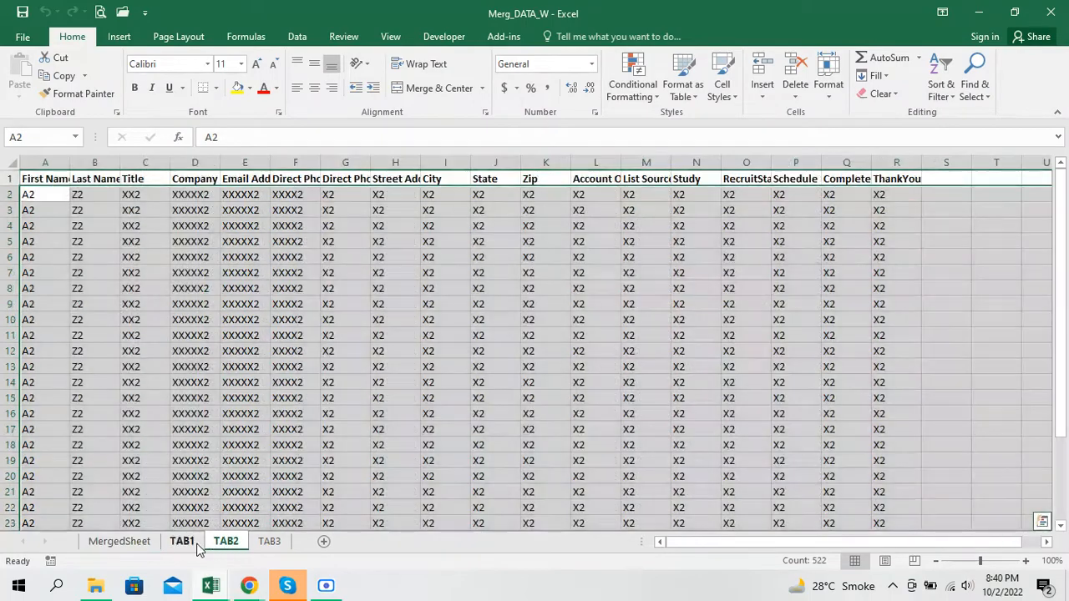
pyautogui.click(270, 542)
pyautogui.click(327, 588)
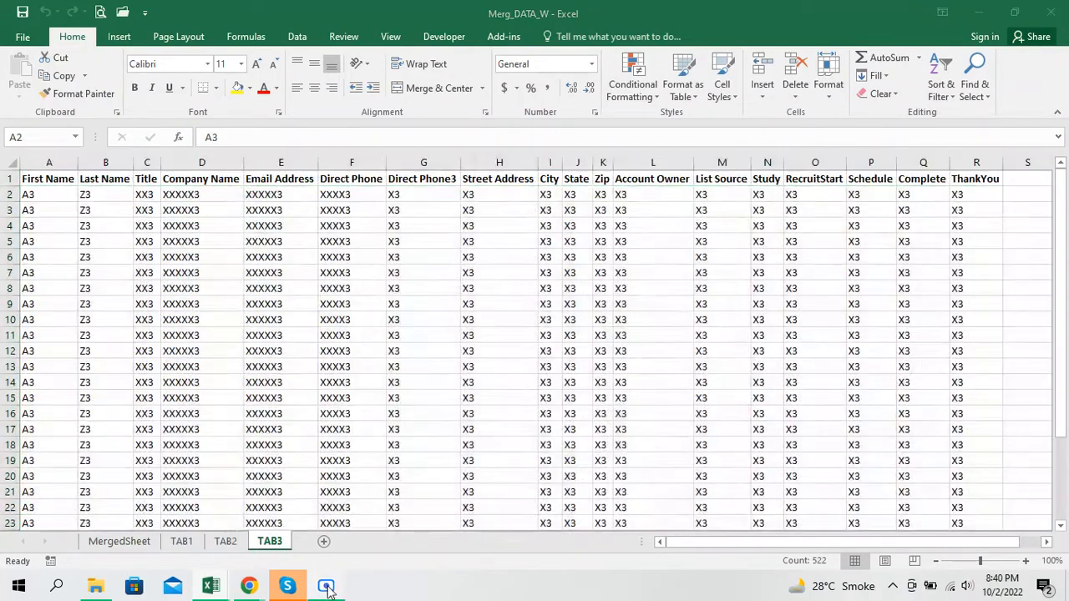